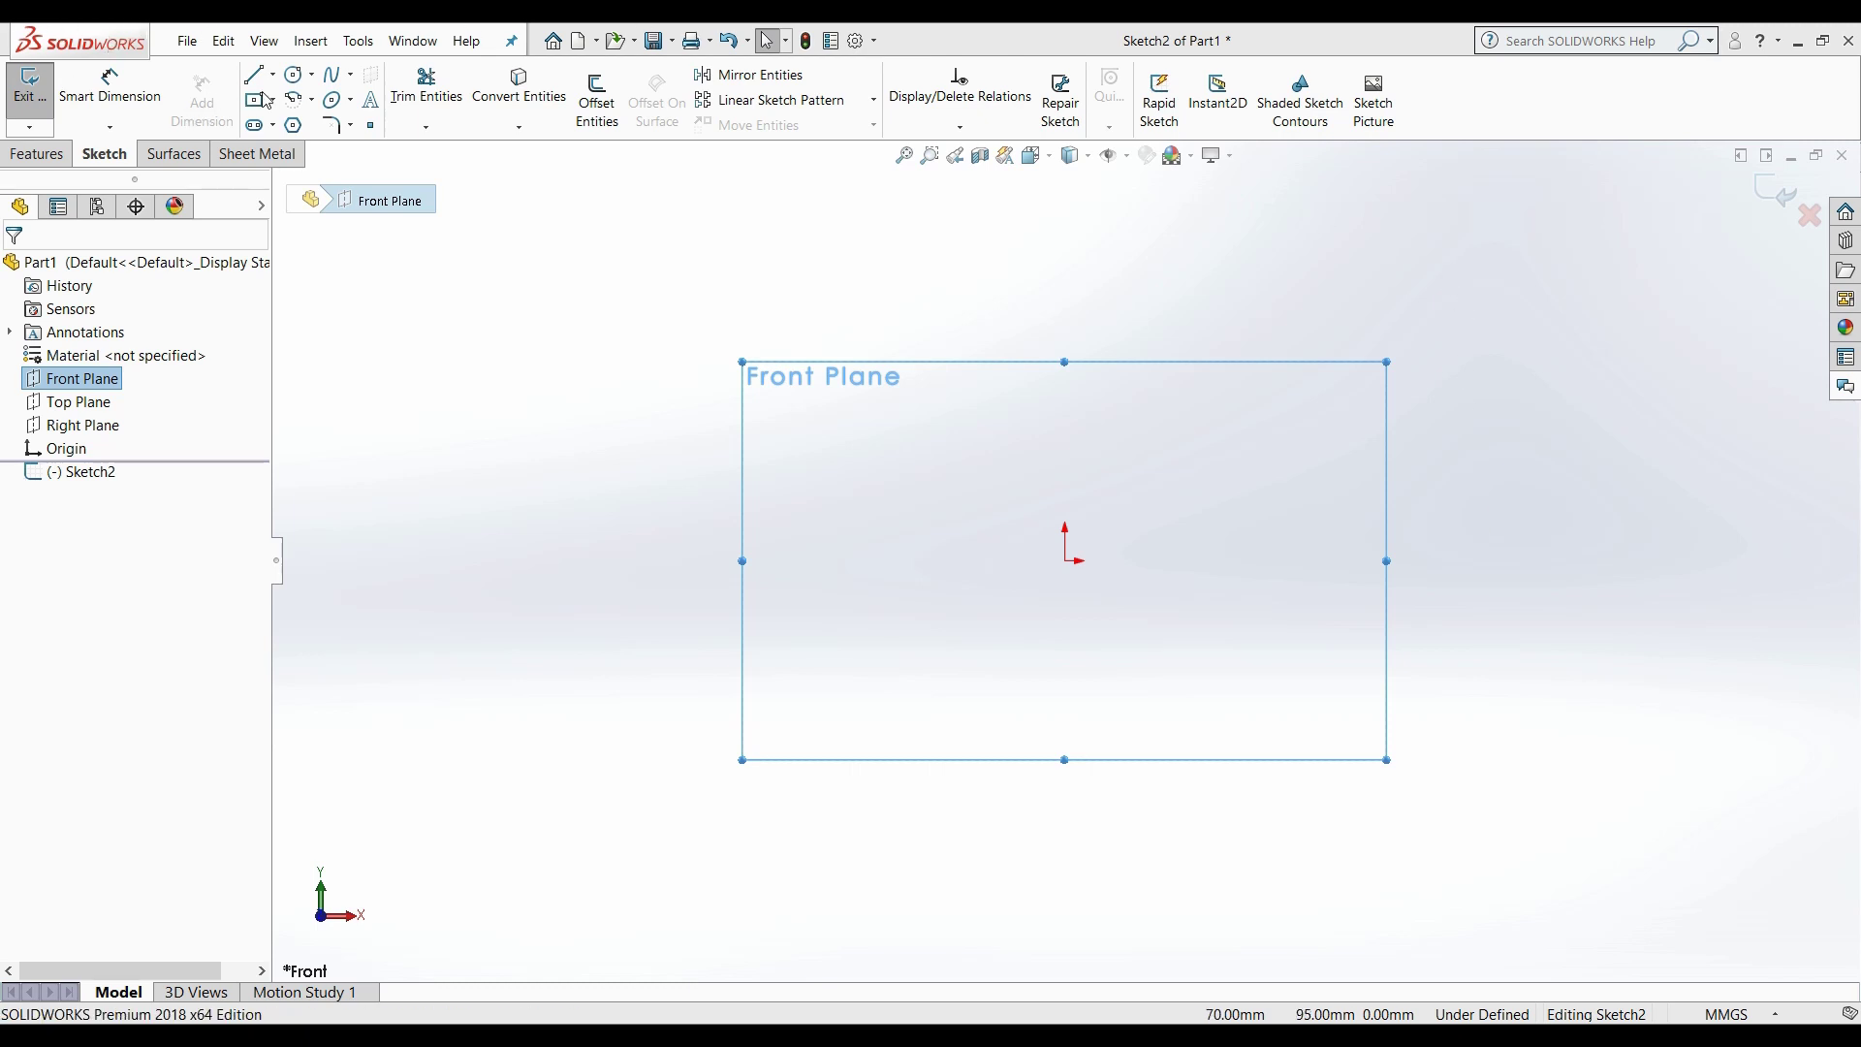
Step: Sketch a center rectangle about 150 by 90 mm on the Front Plane, centred on the origin
left_click(352, 126)
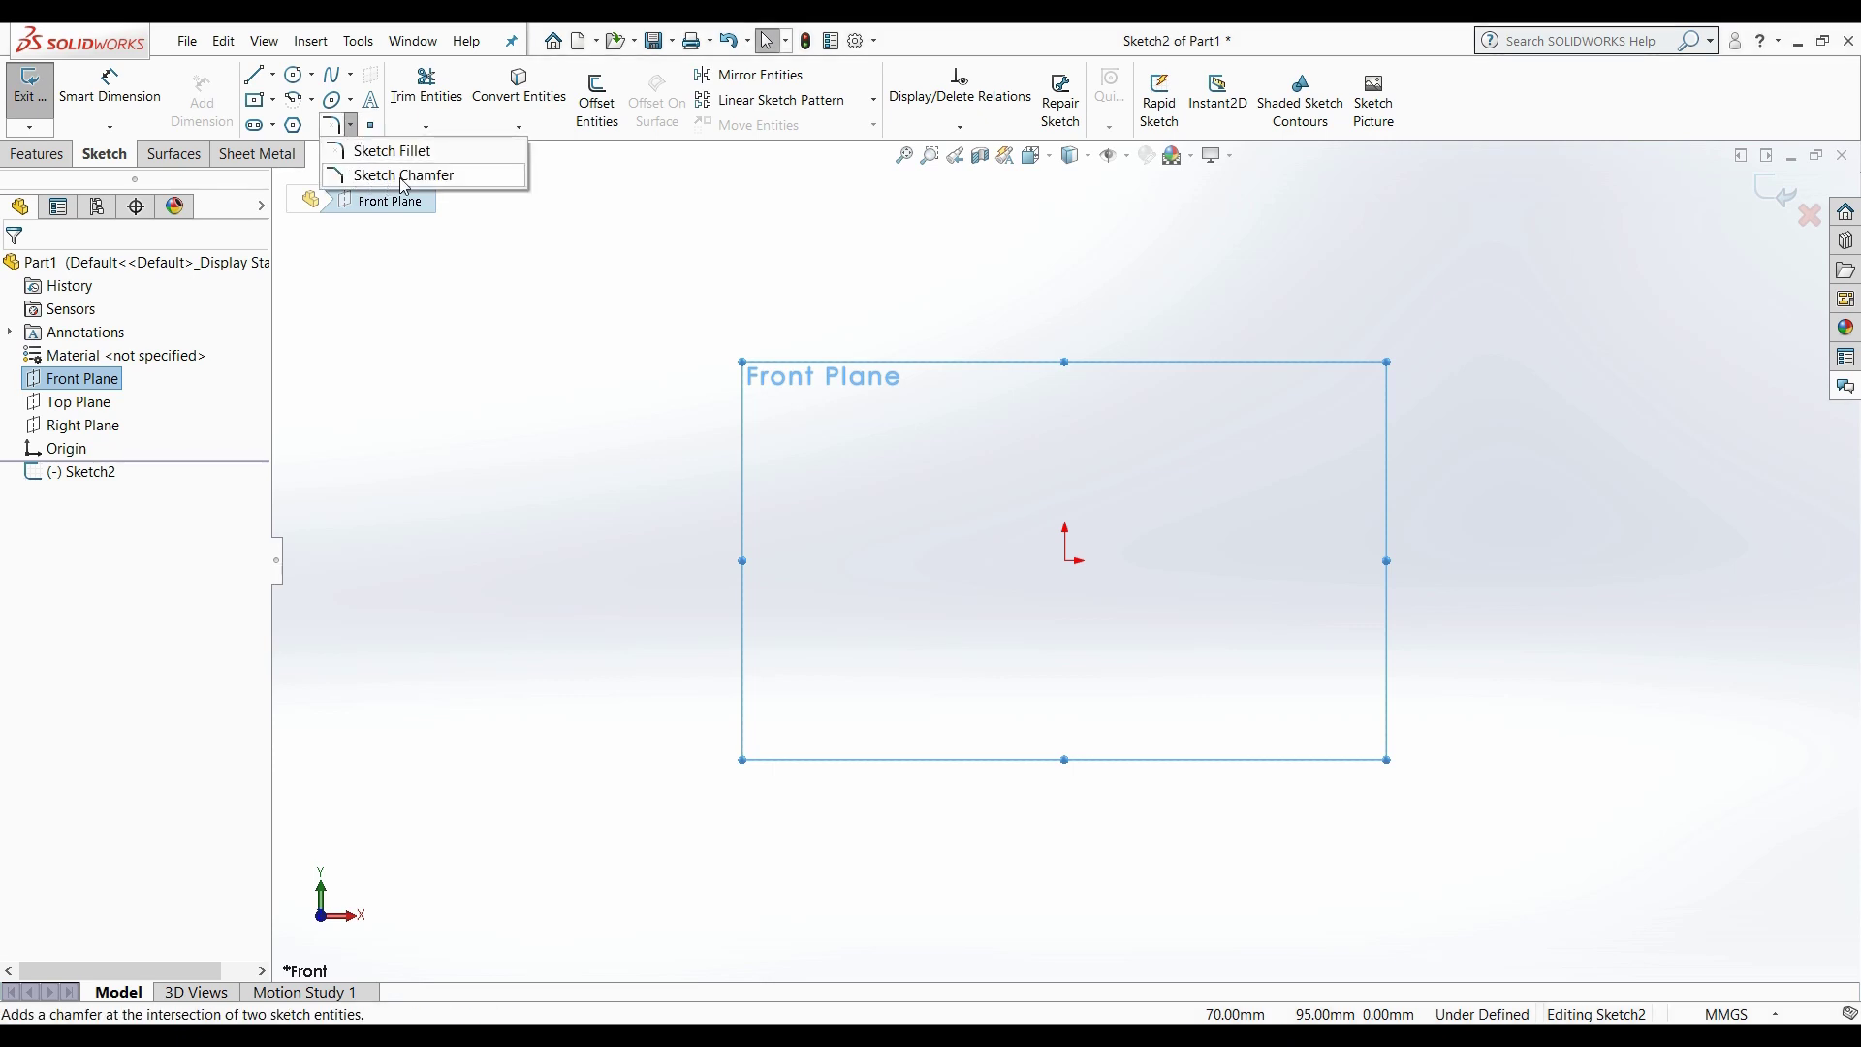
left_click(998, 496)
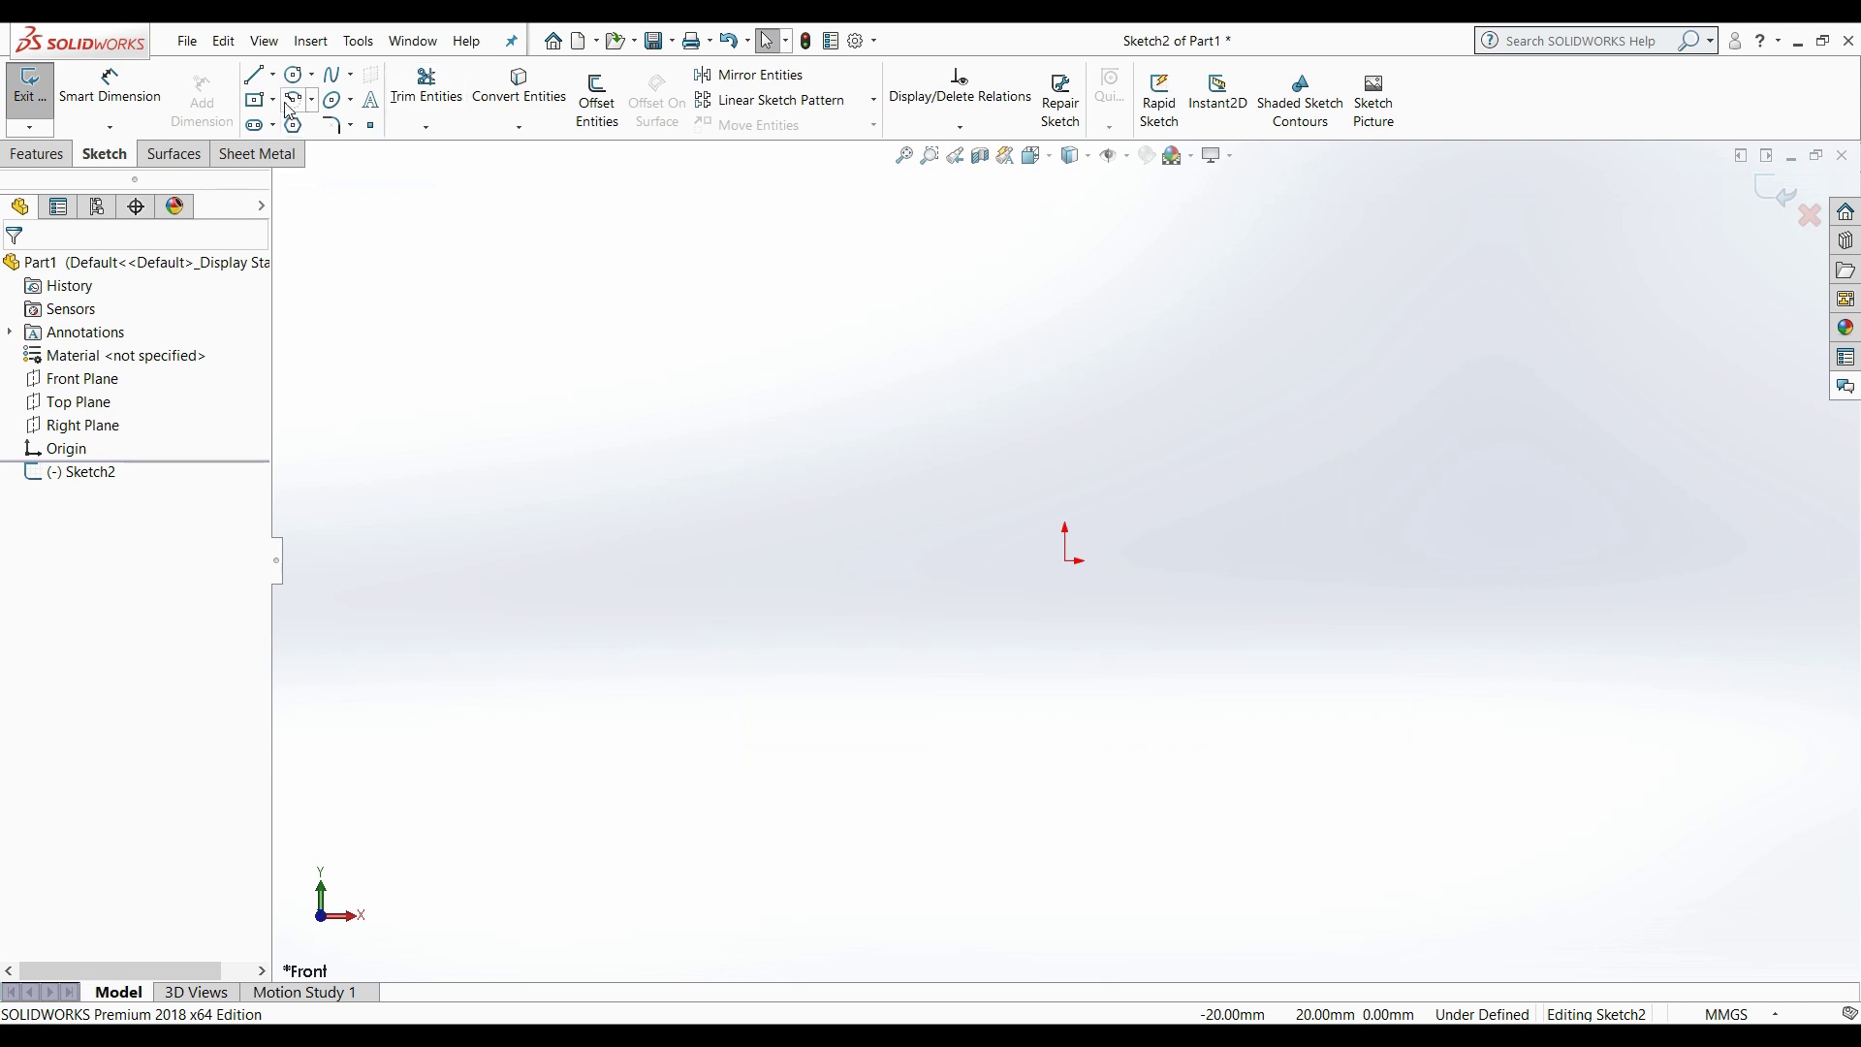
left_click(1066, 561)
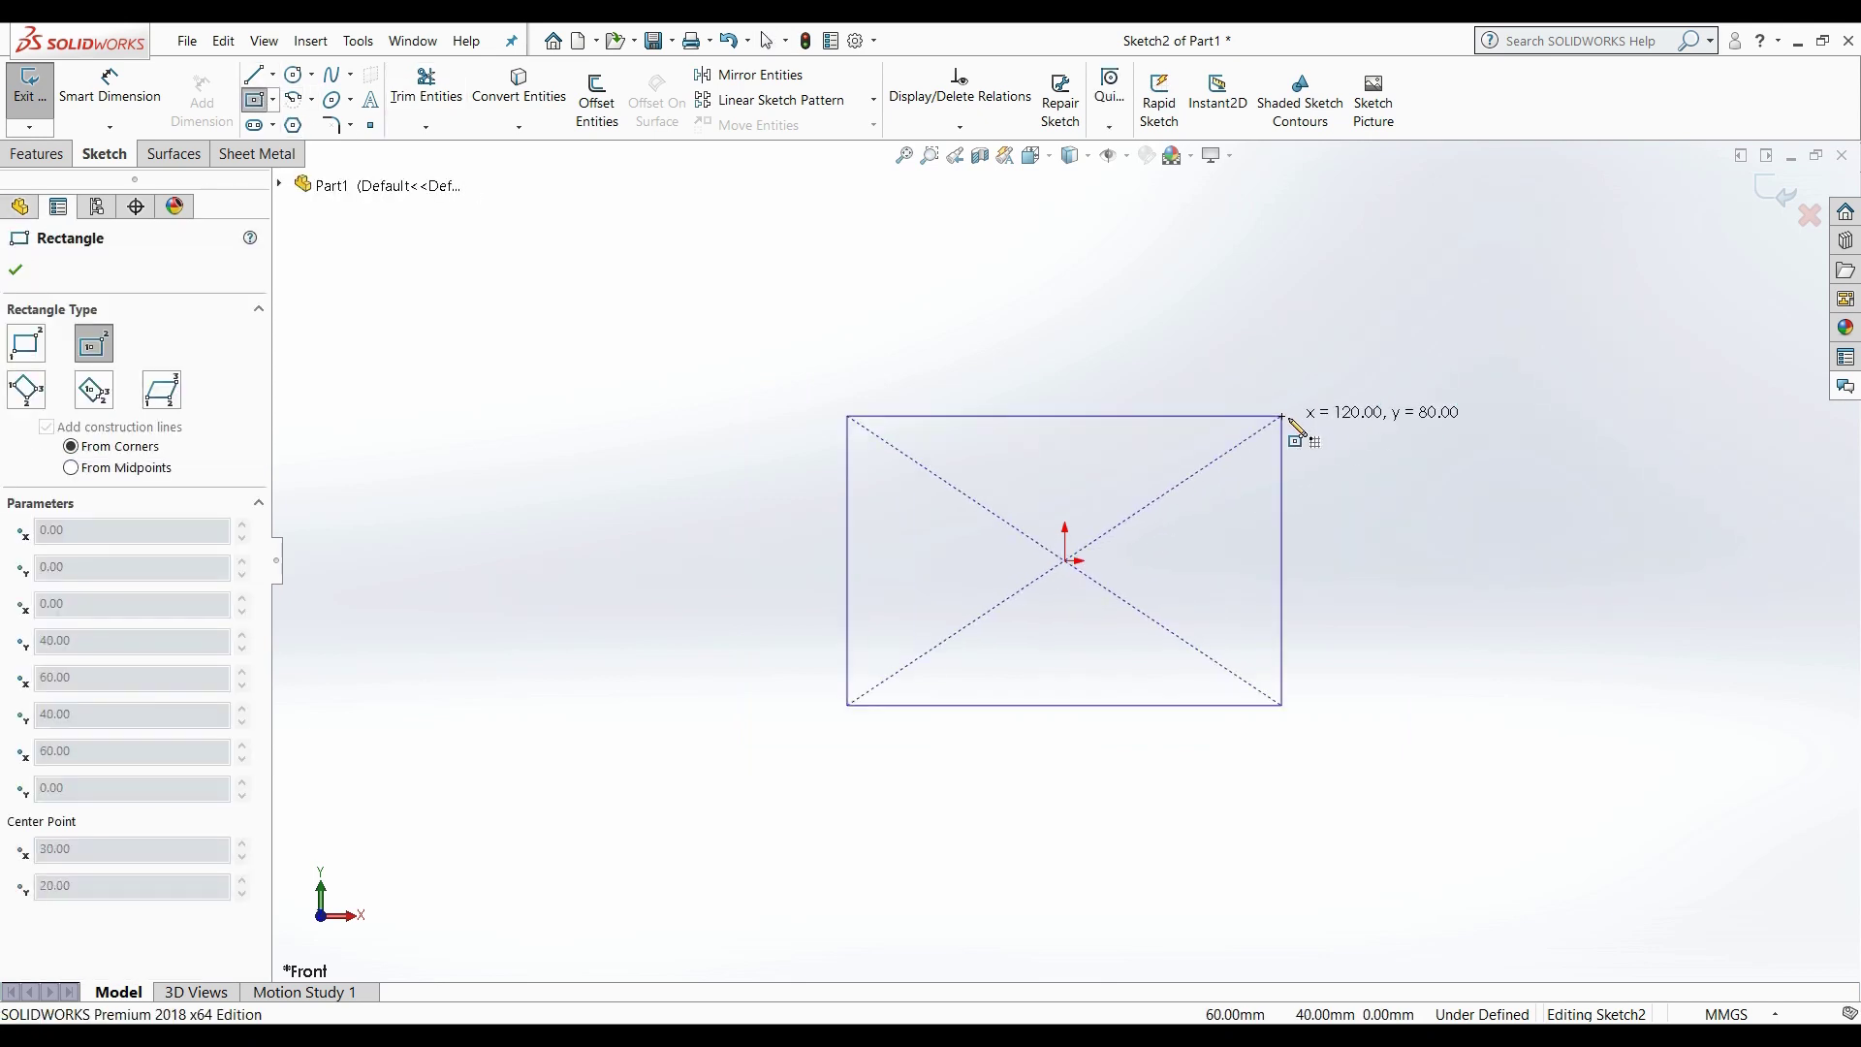
left_click(1337, 399)
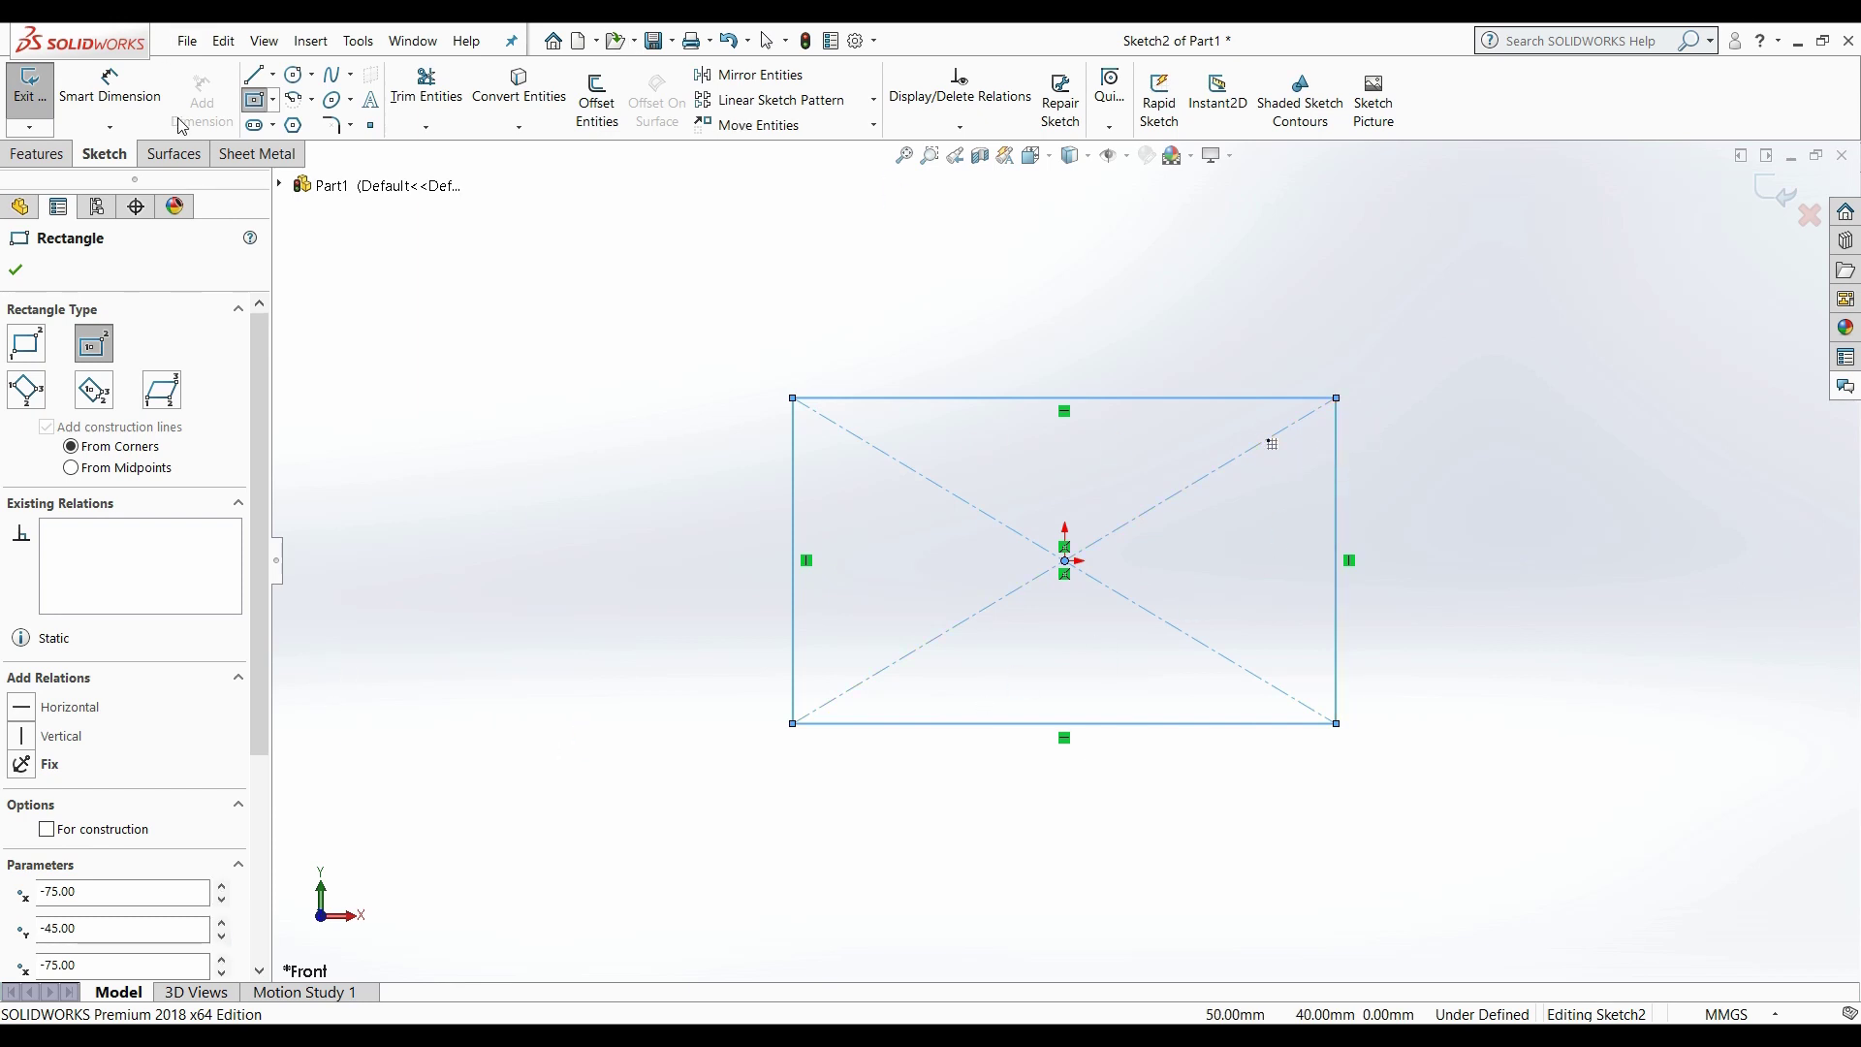
Step: Chamfer the rectangle's upper-left corner using Distance-distance without equal distance, with both distances at 10 mm
left_click(354, 129)
key("Escape")
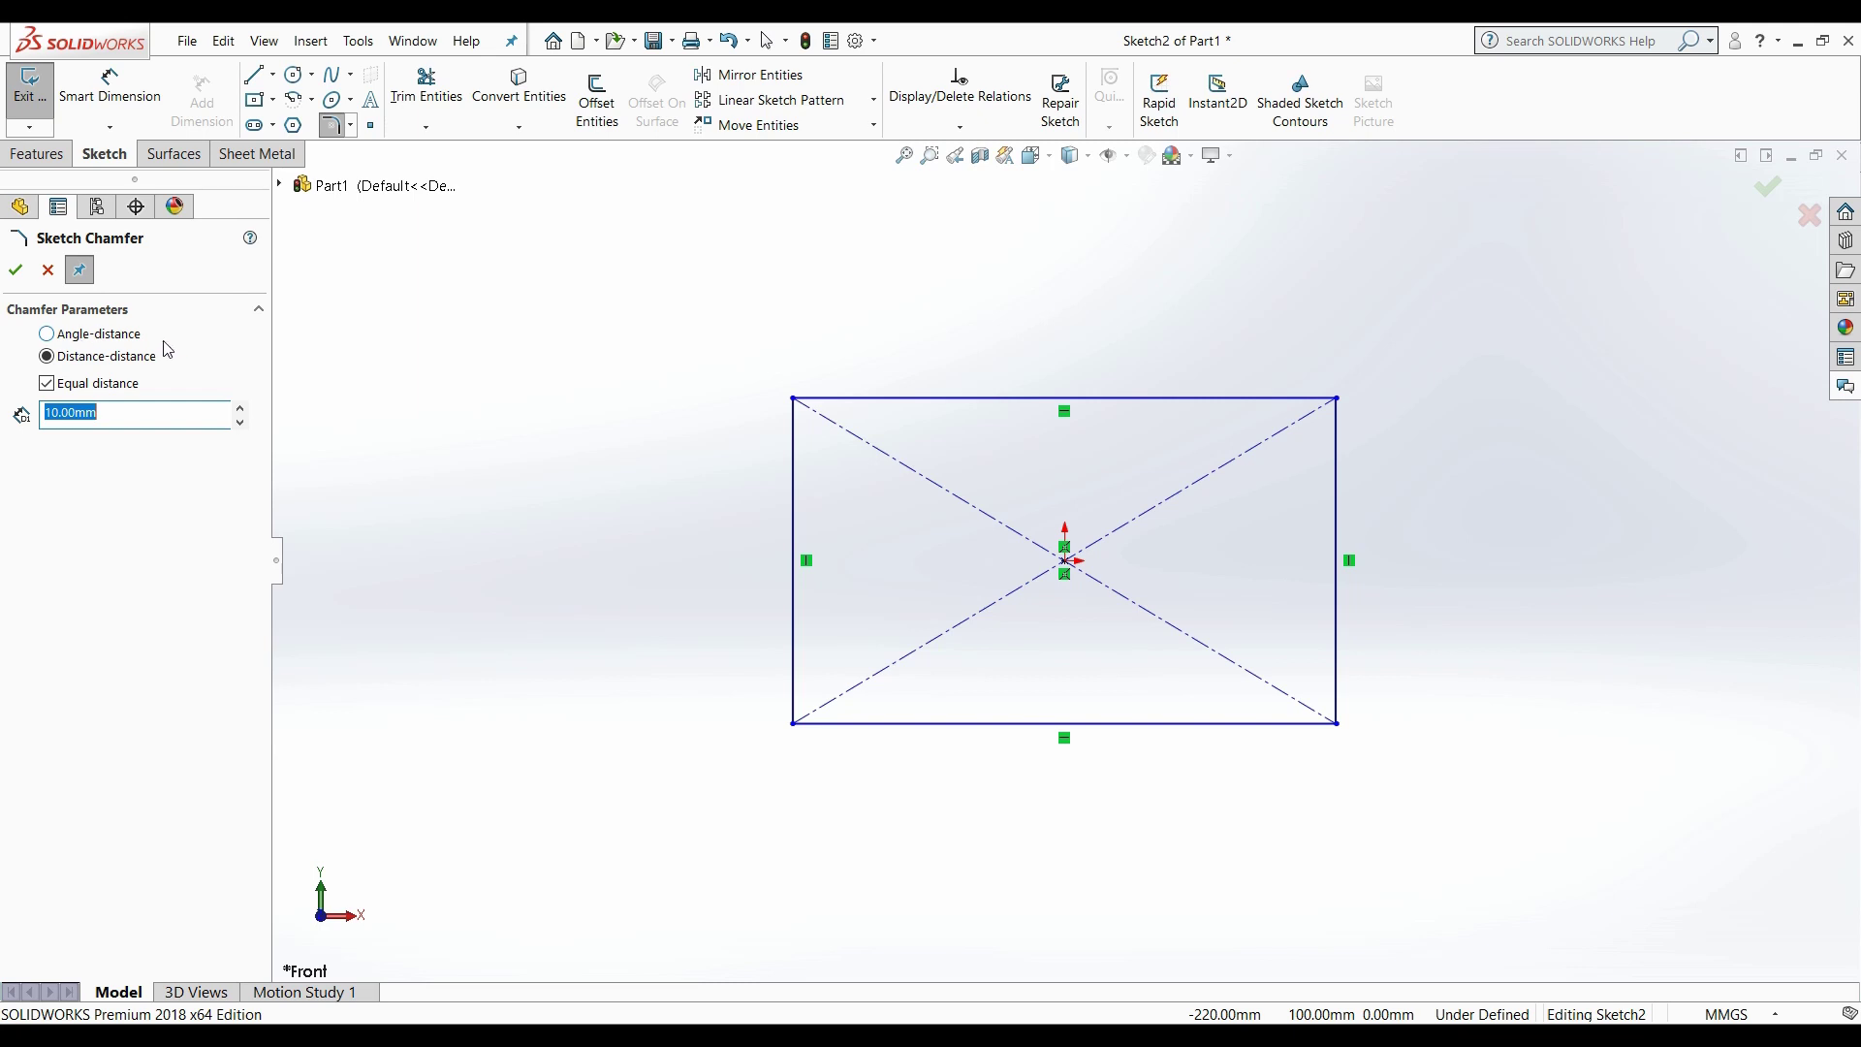
left_click(63, 388)
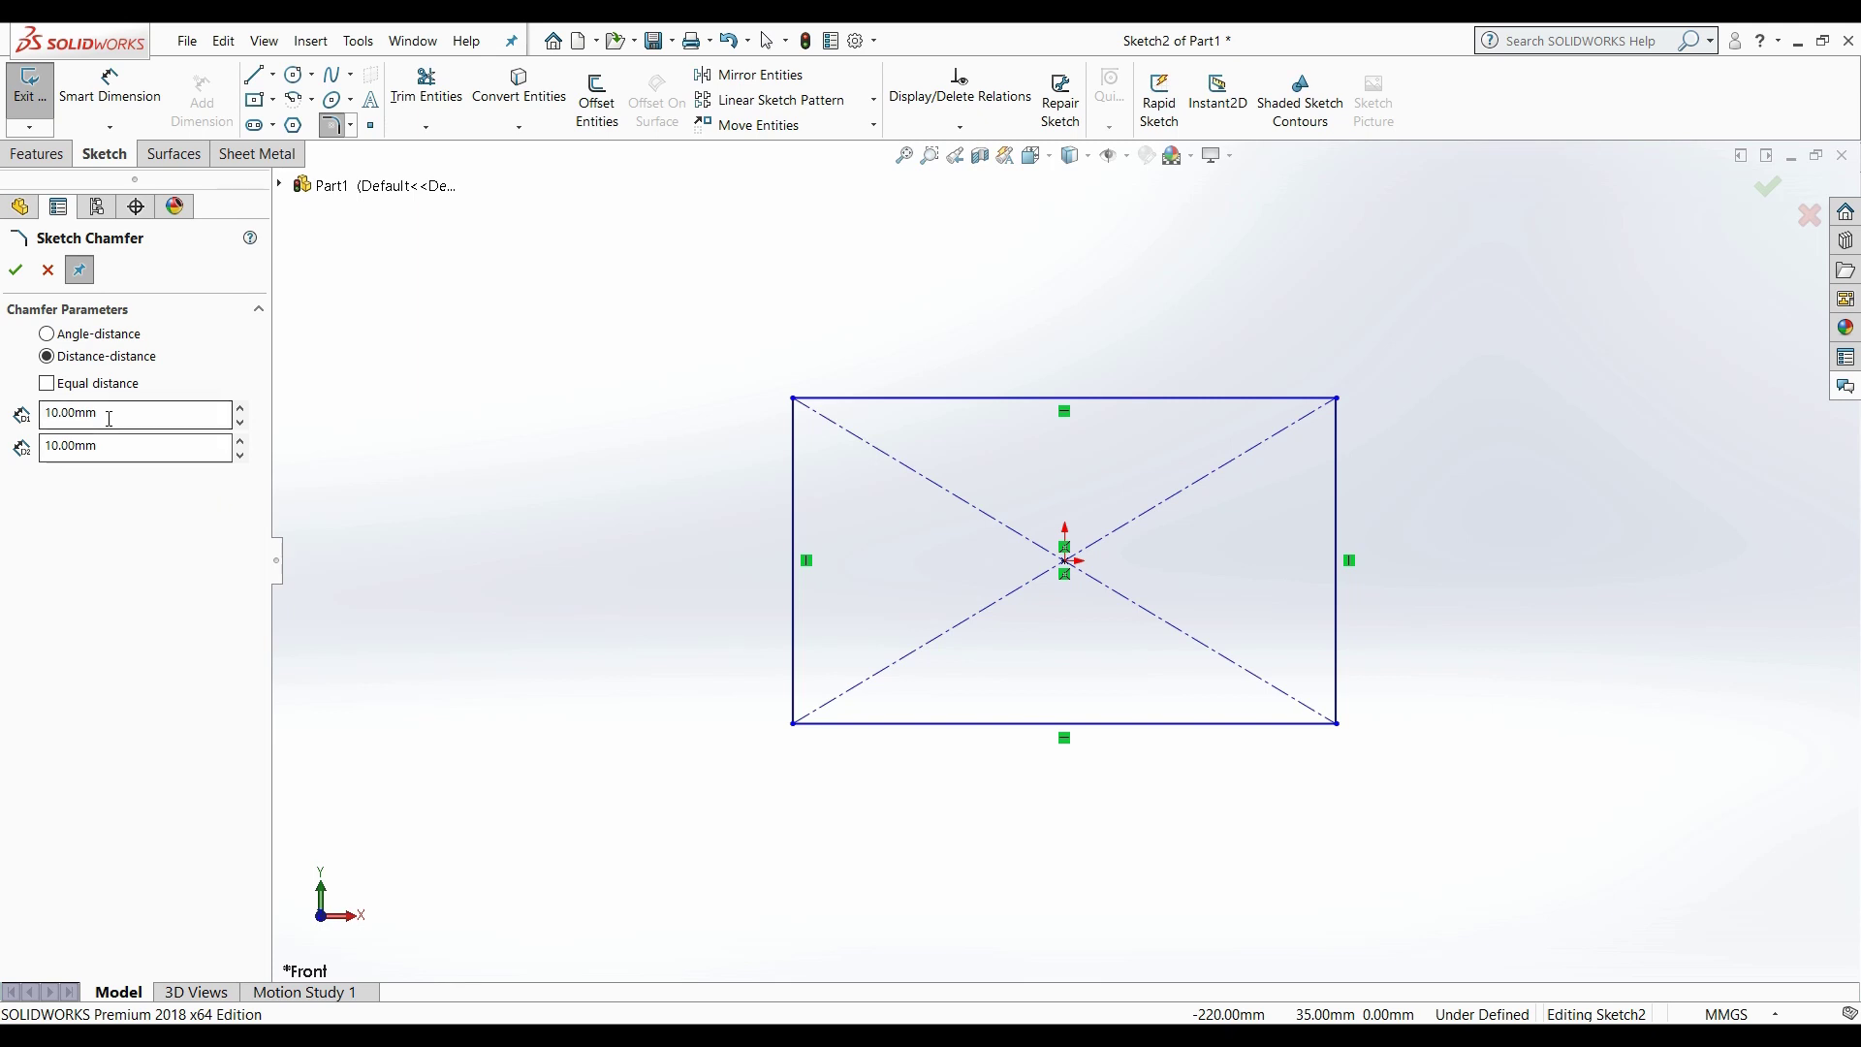
left_click(830, 400)
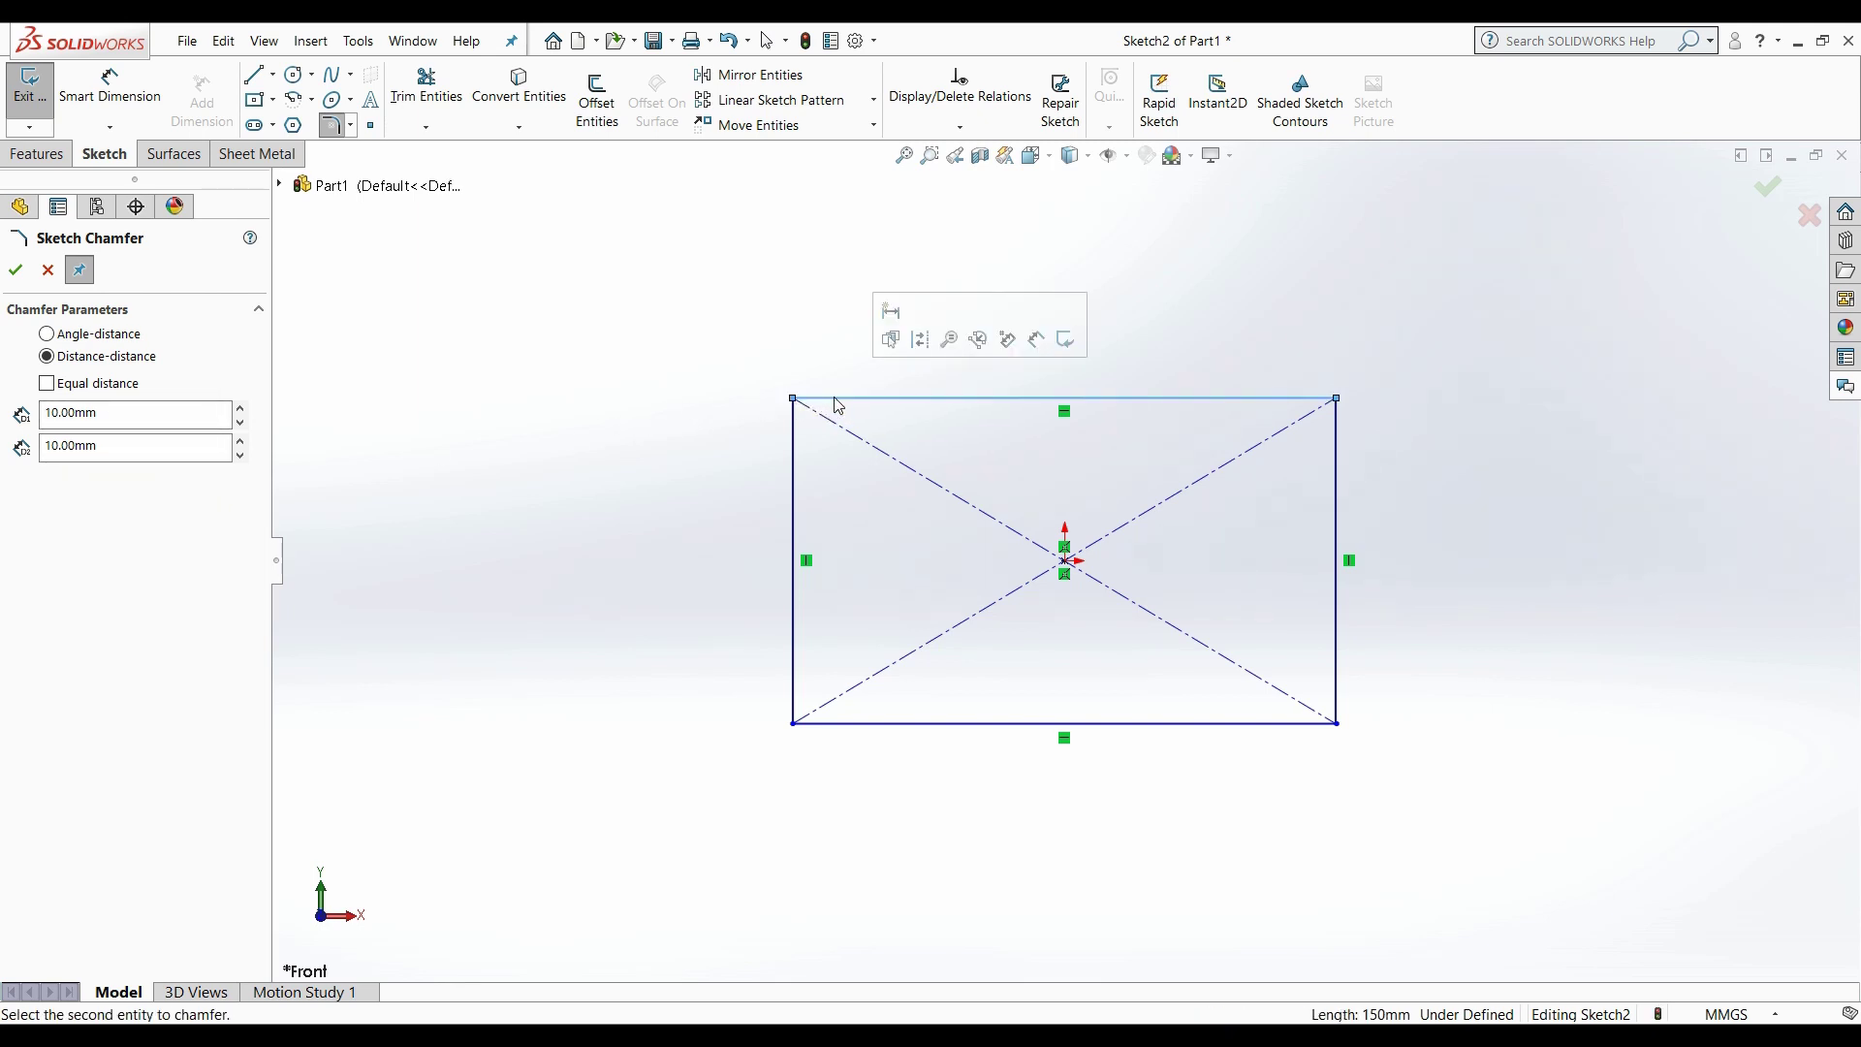
left_click(793, 438)
scroll(832, 397, "down", 2)
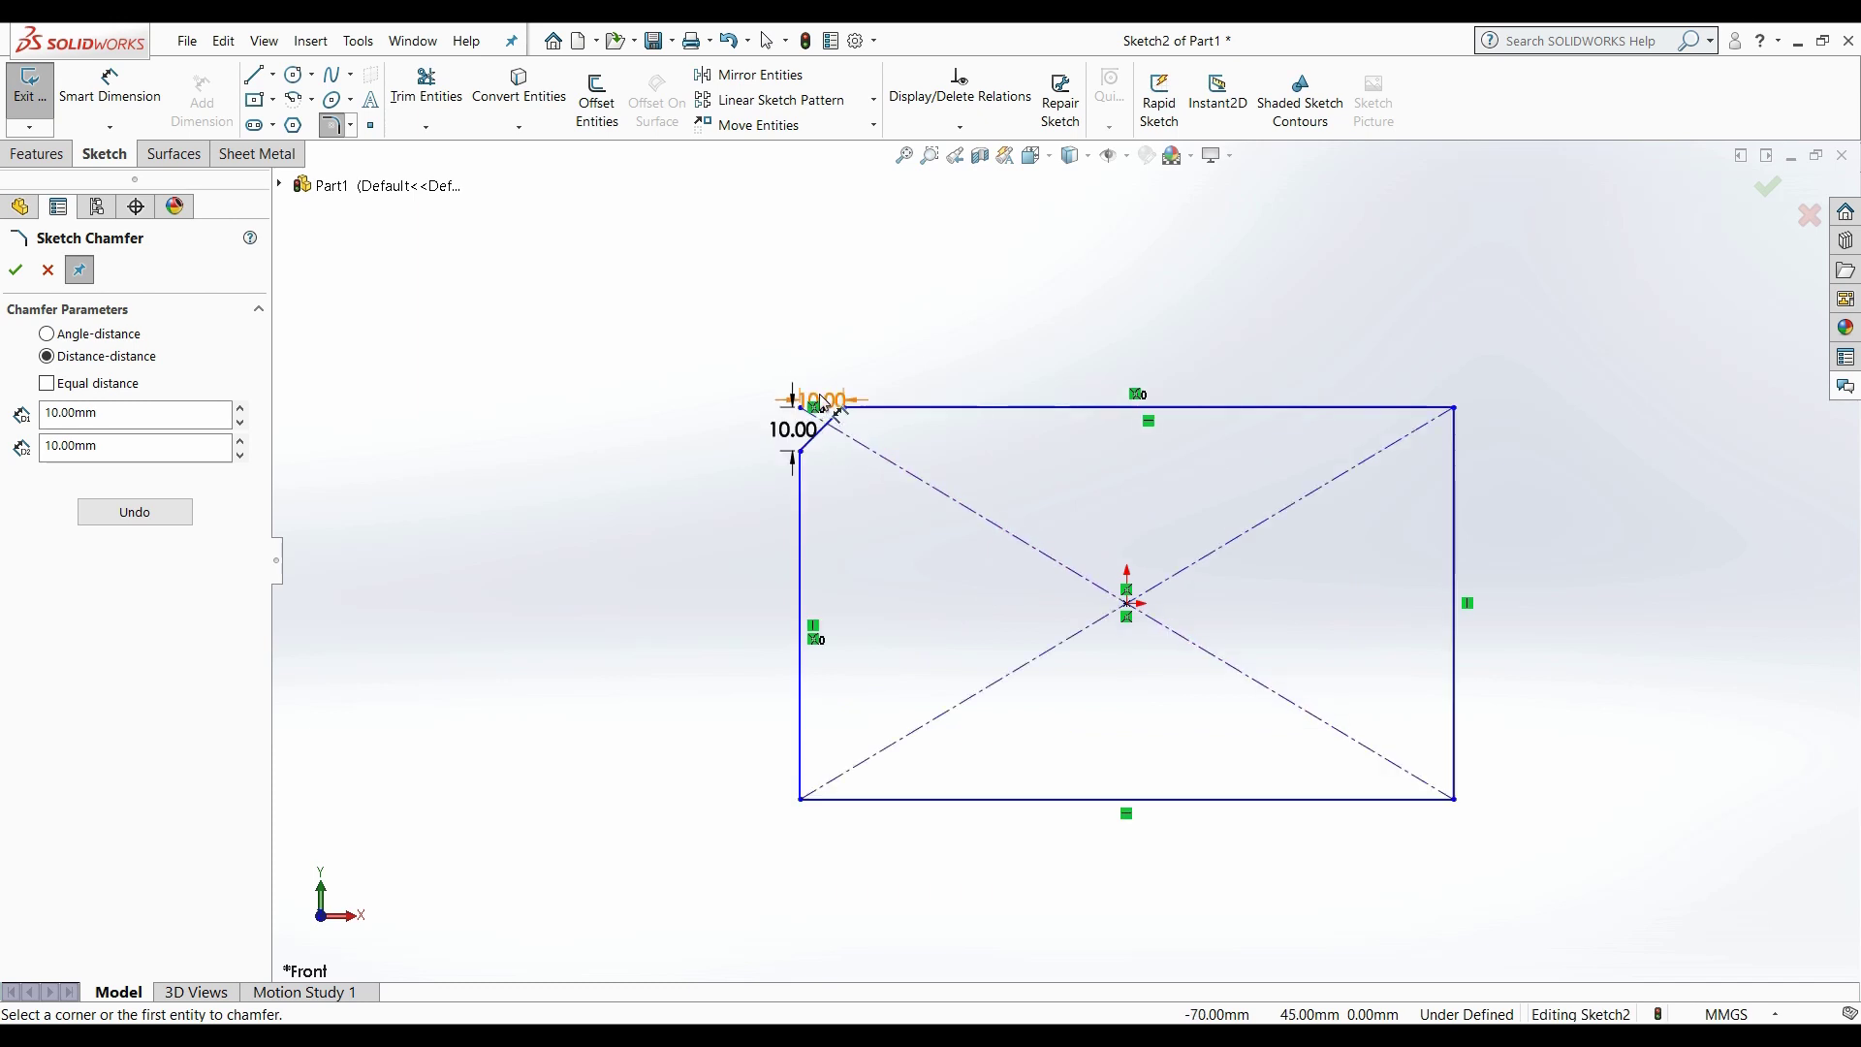
scroll(827, 426, "up", 3)
scroll(1176, 581, "down", 2)
scroll(756, 489, "down", 6)
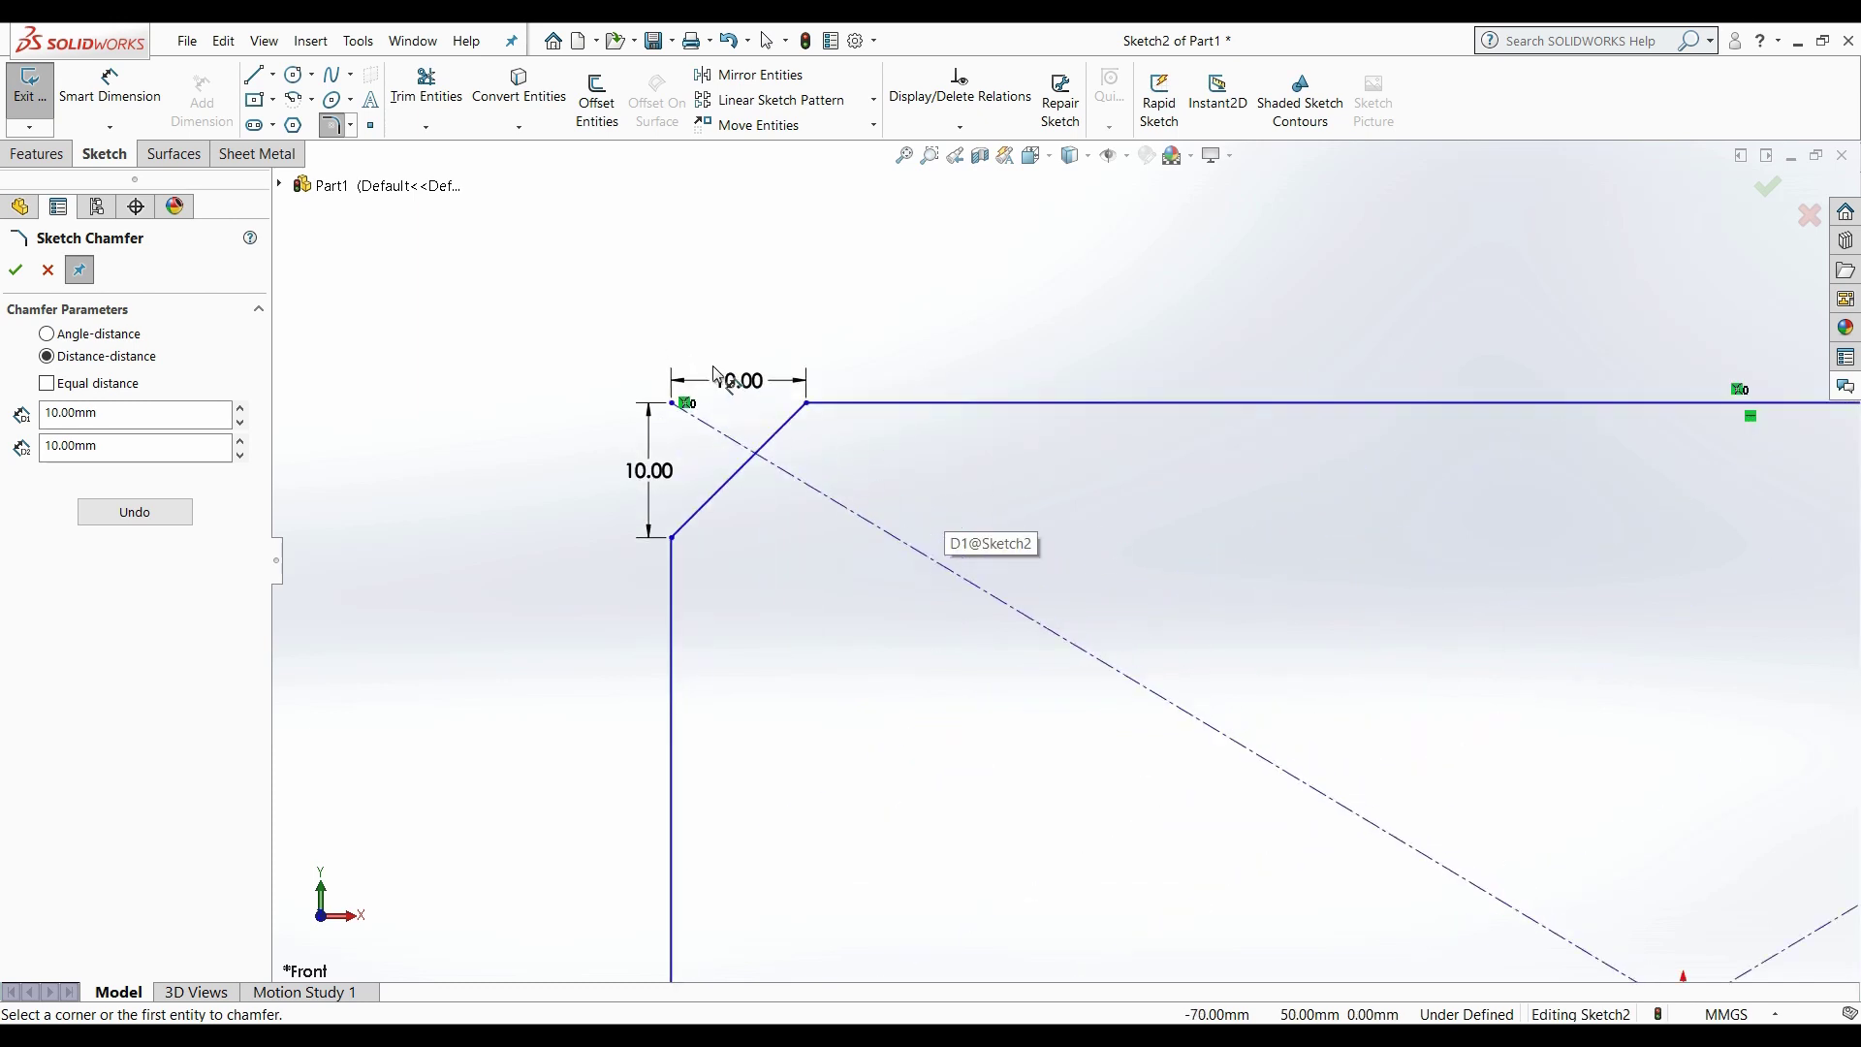
scroll(756, 493, "down", 4)
scroll(873, 630, "down", 1)
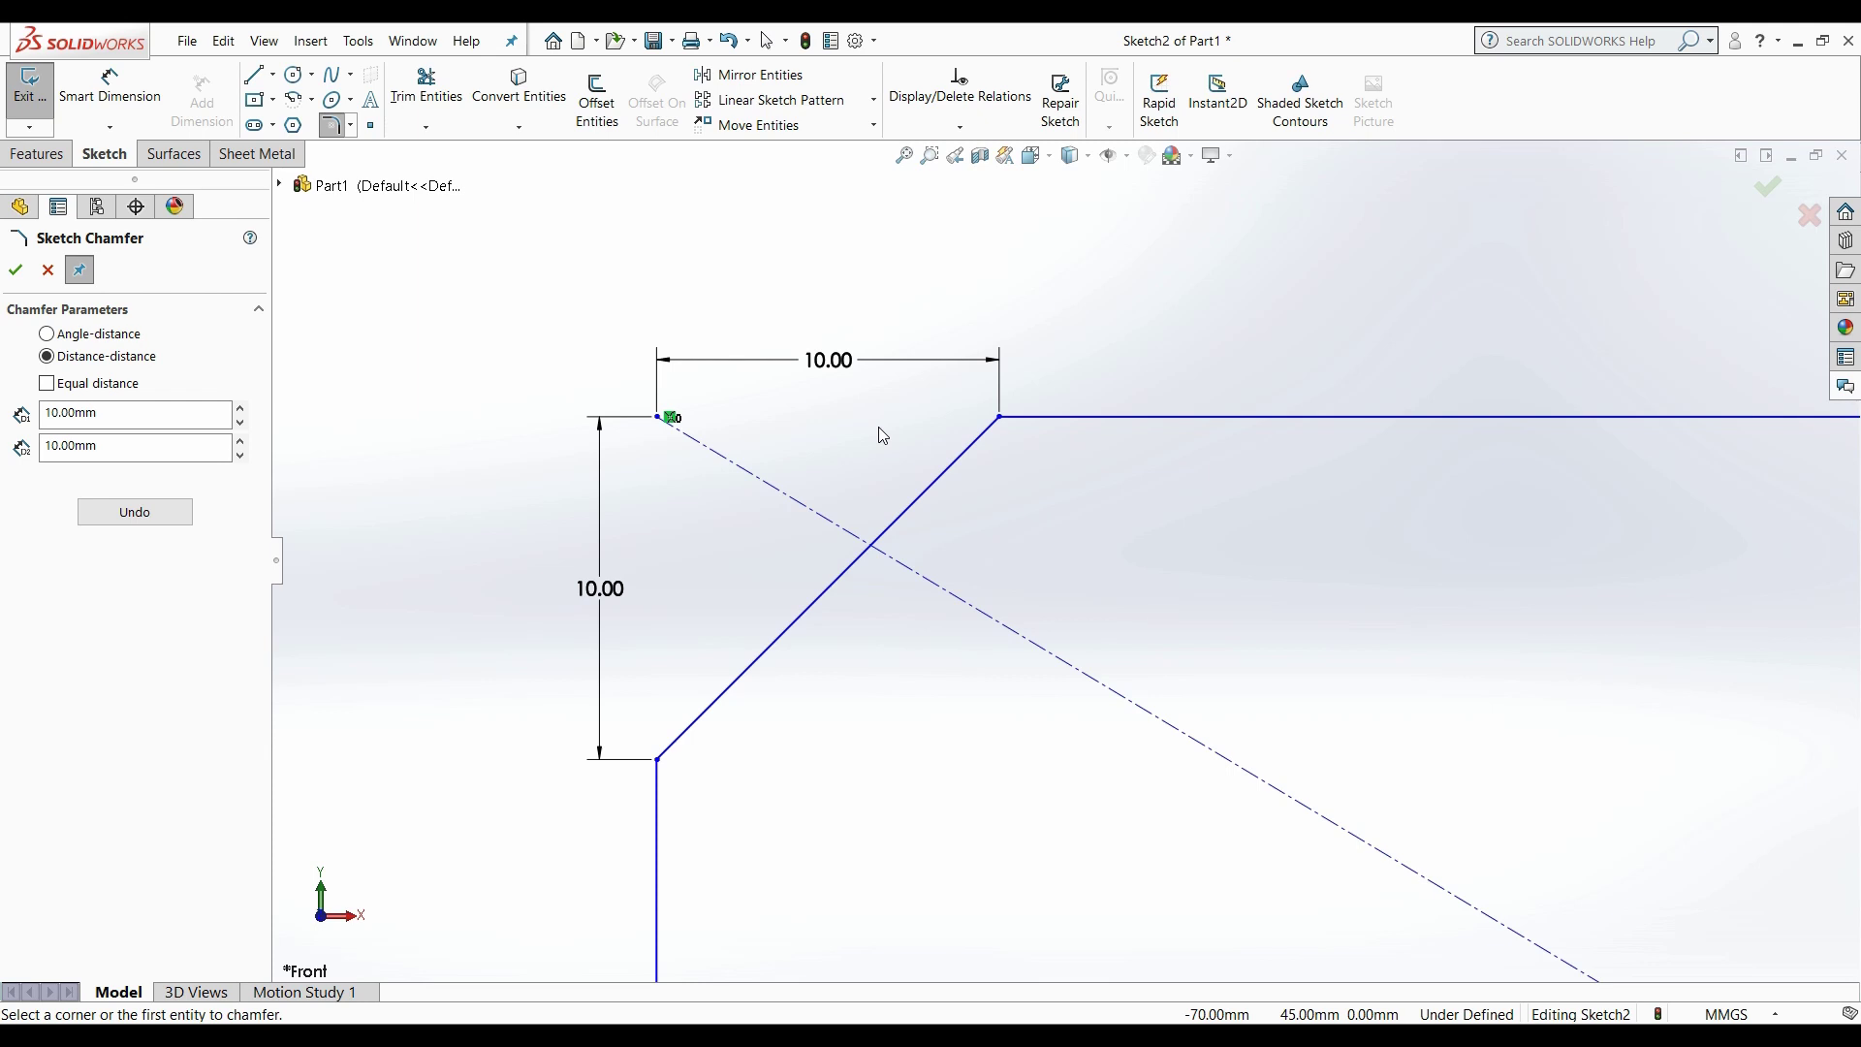
Step: Chamfer the rectangle's lower-left corner with 10 mm along the vertical edge and 20 mm along the bottom edge
scroll(963, 585, "up", 5)
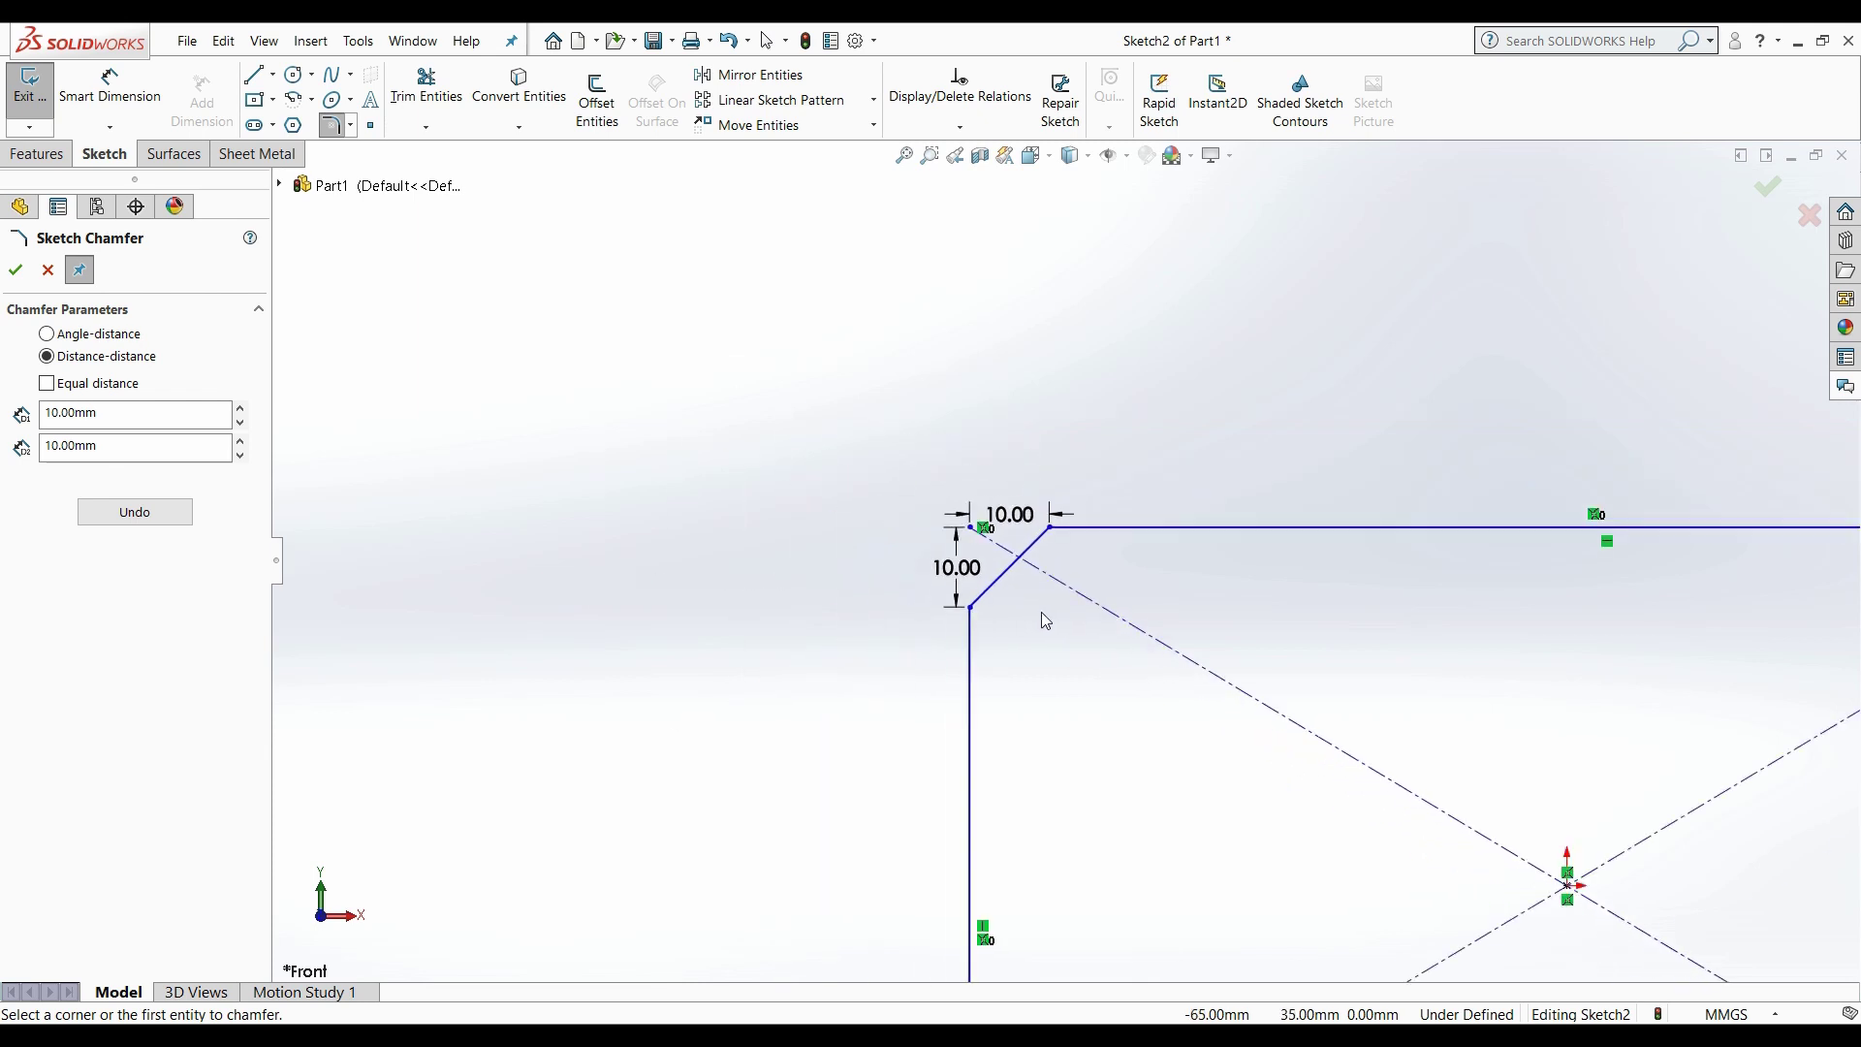
scroll(1095, 749, "up", 6)
scroll(1120, 724, "down", 4)
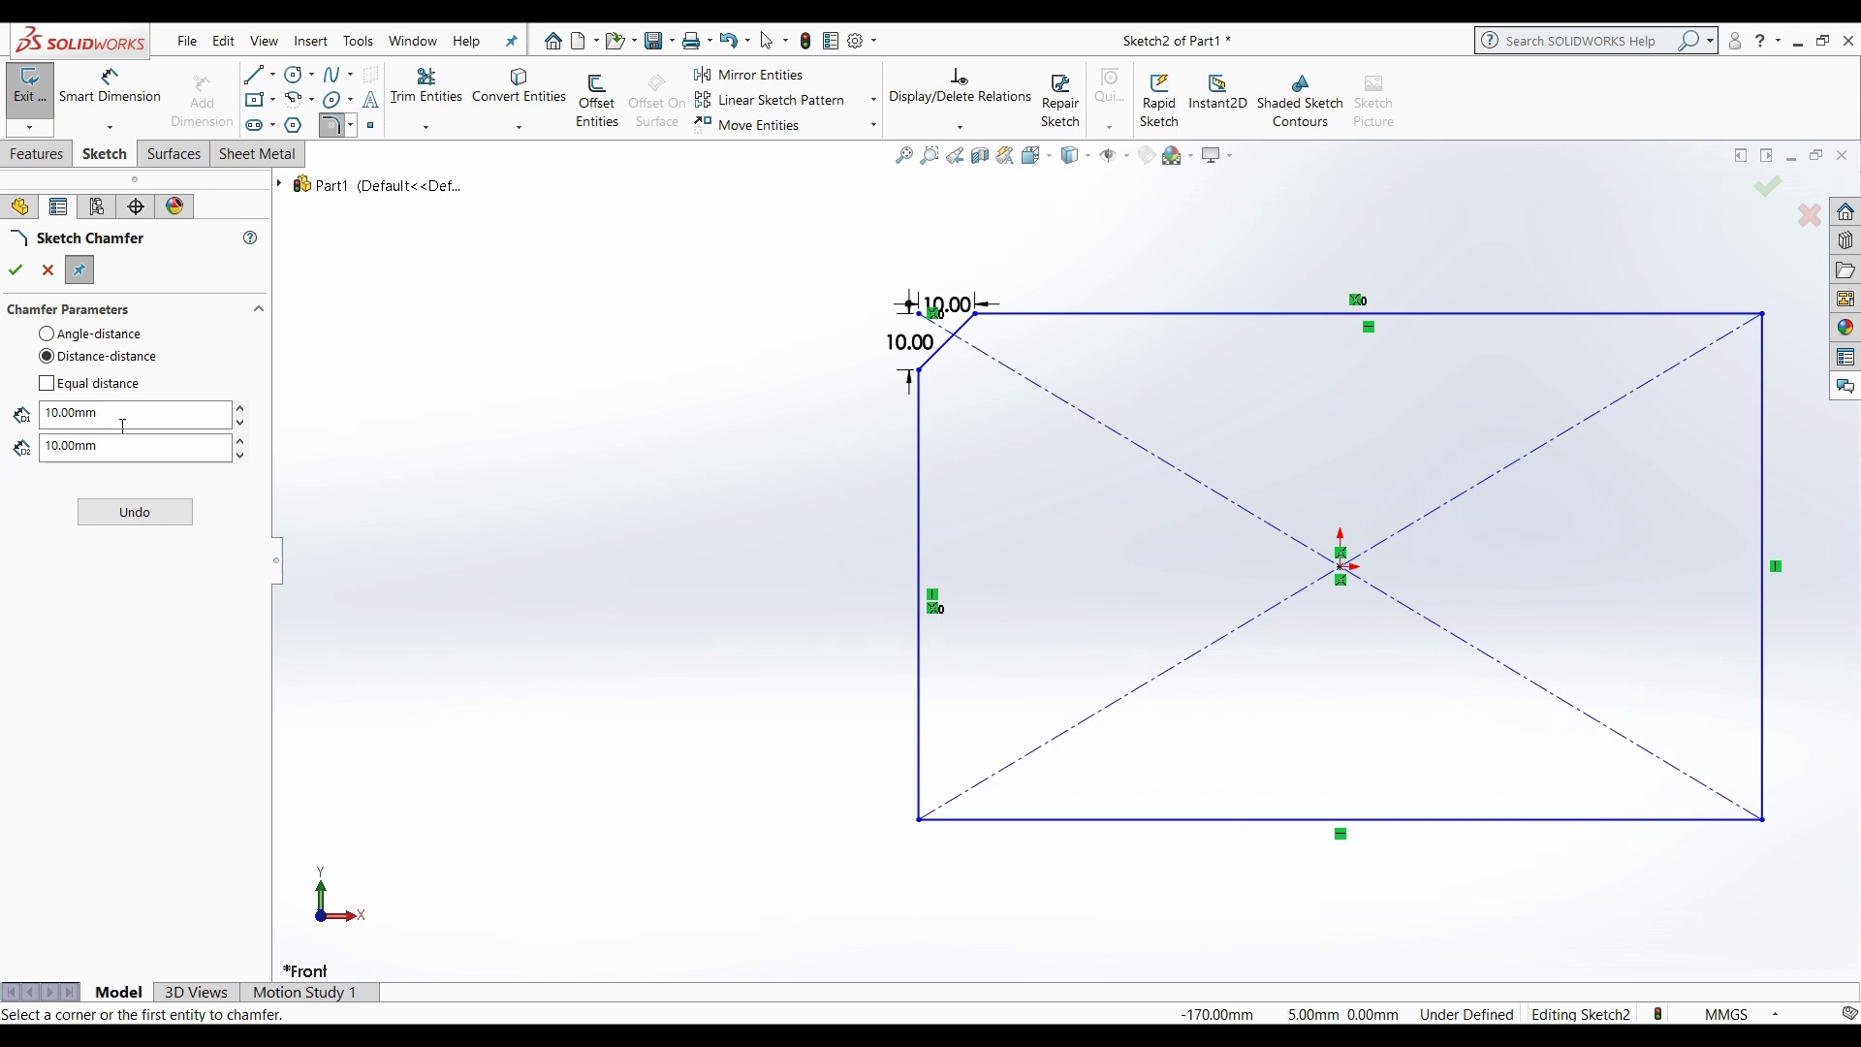
key("Tab")
type("20")
scroll(1125, 785, "down", 3)
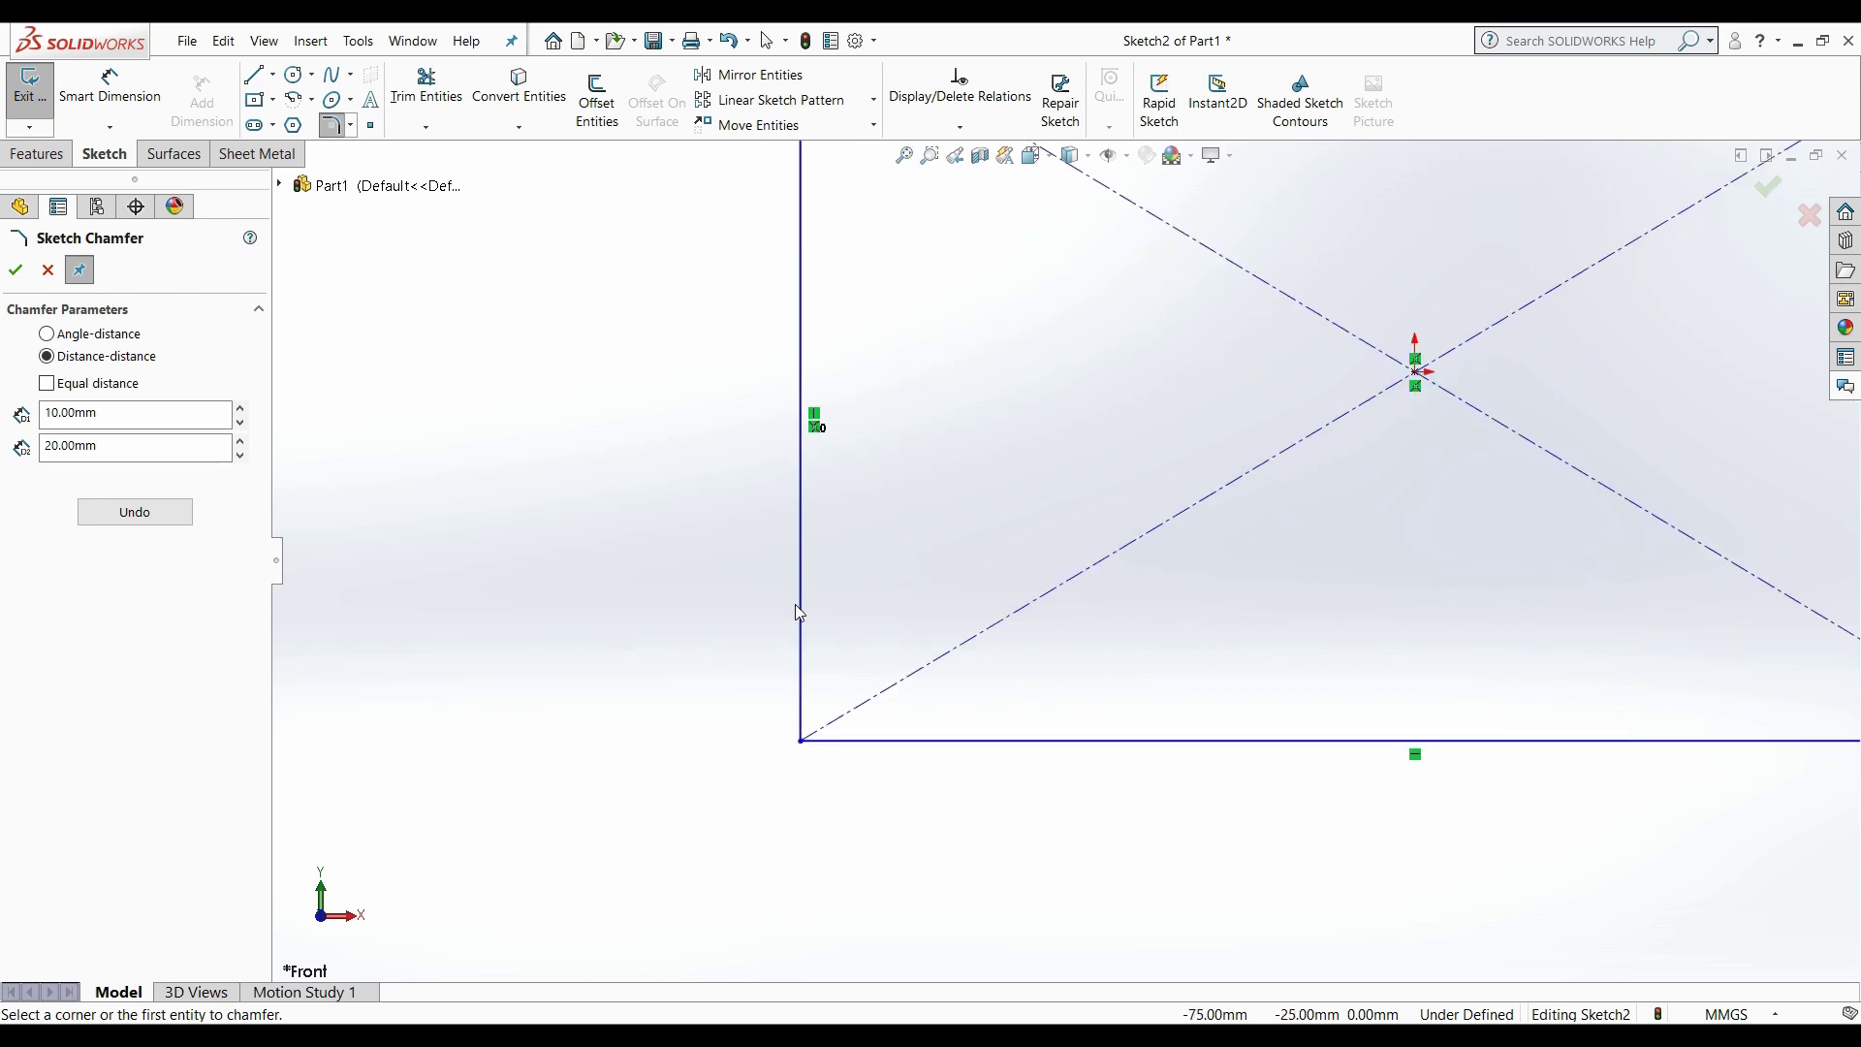
left_click(798, 620)
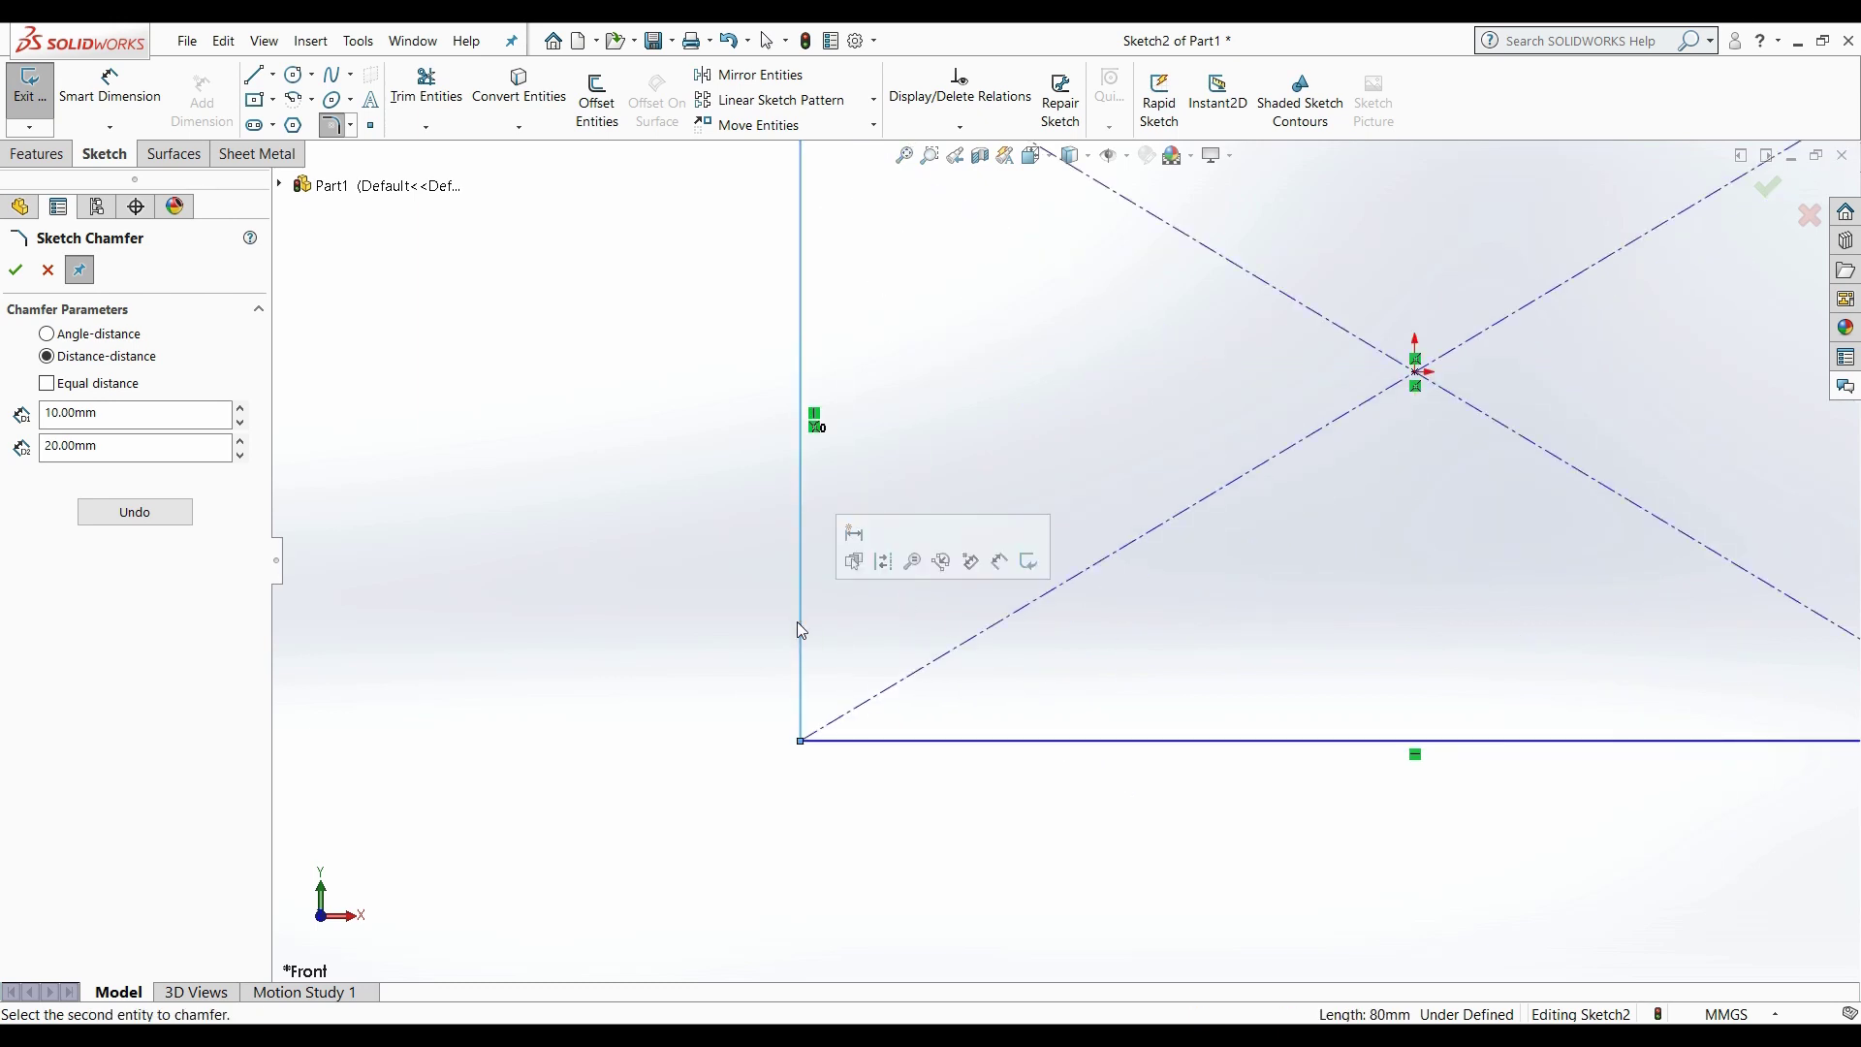
left_click(931, 742)
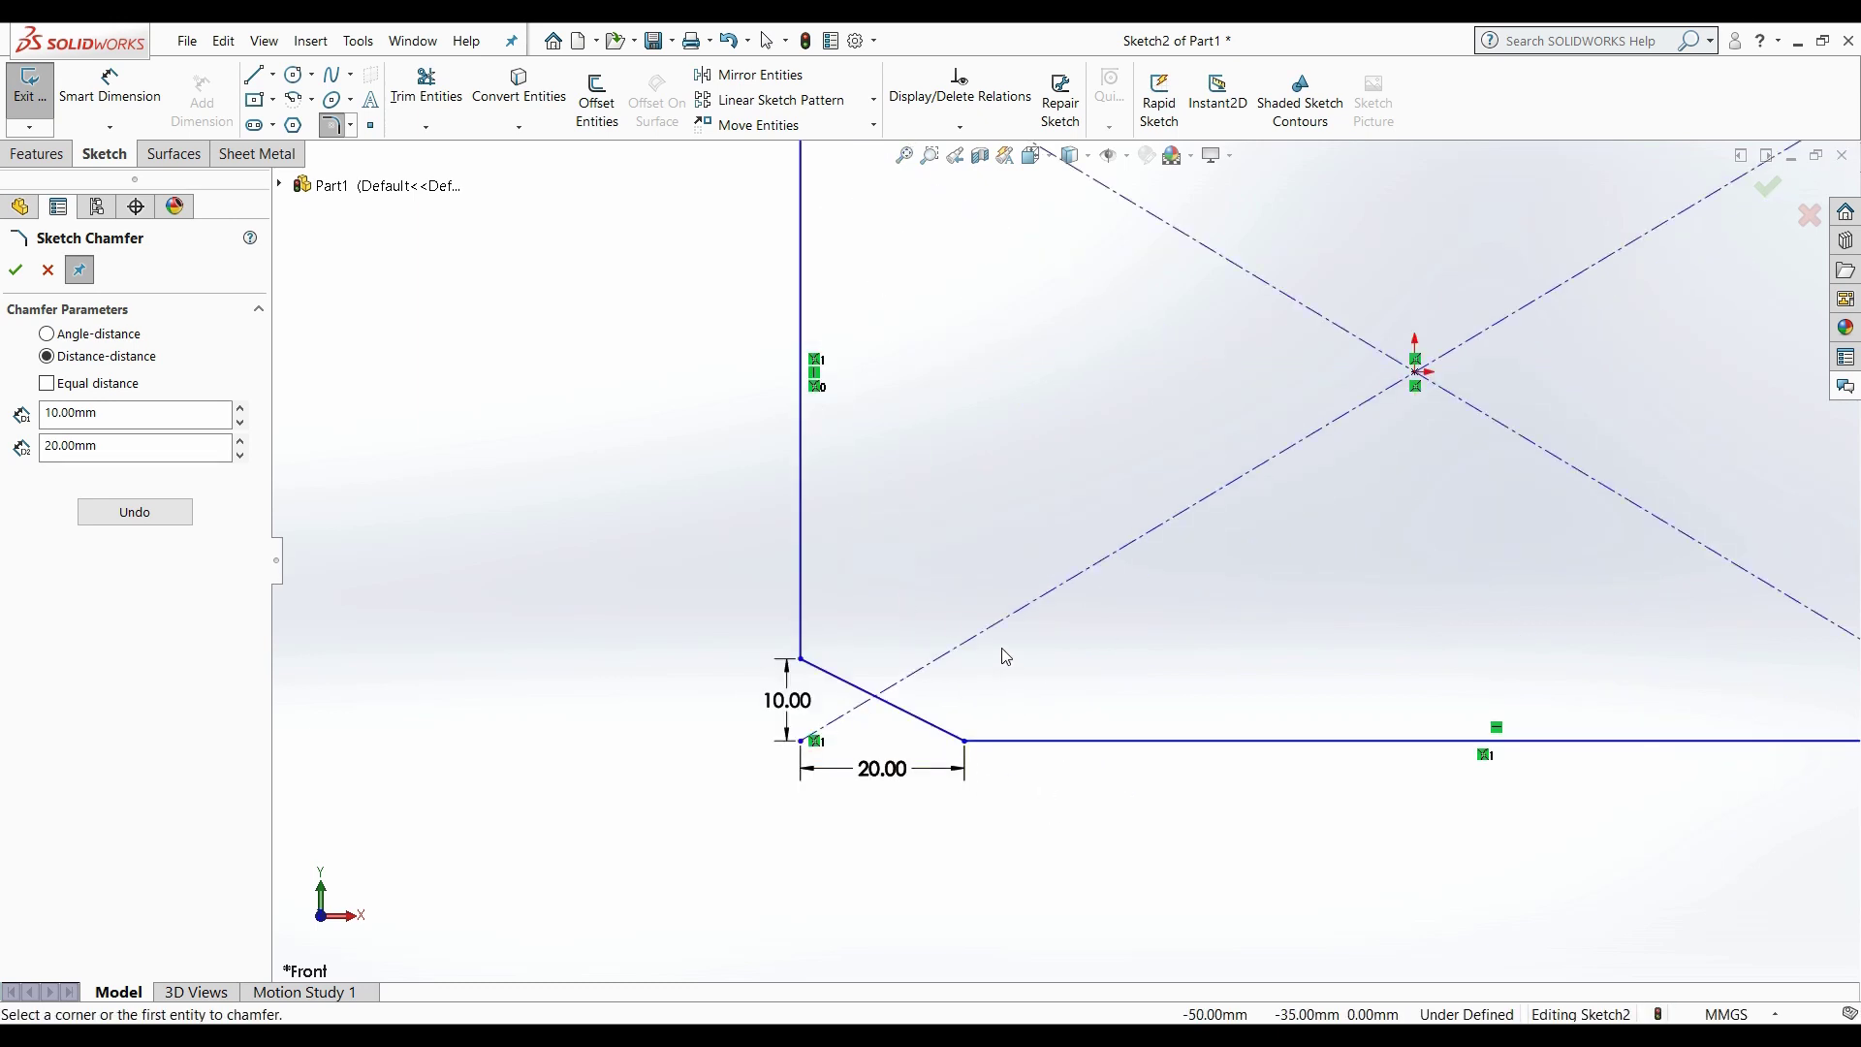
Step: Examine the unequal chamfer at the lower-left corner and how its two distances apply to the edges
scroll(984, 667, "down", 3)
scroll(958, 680, "down", 2)
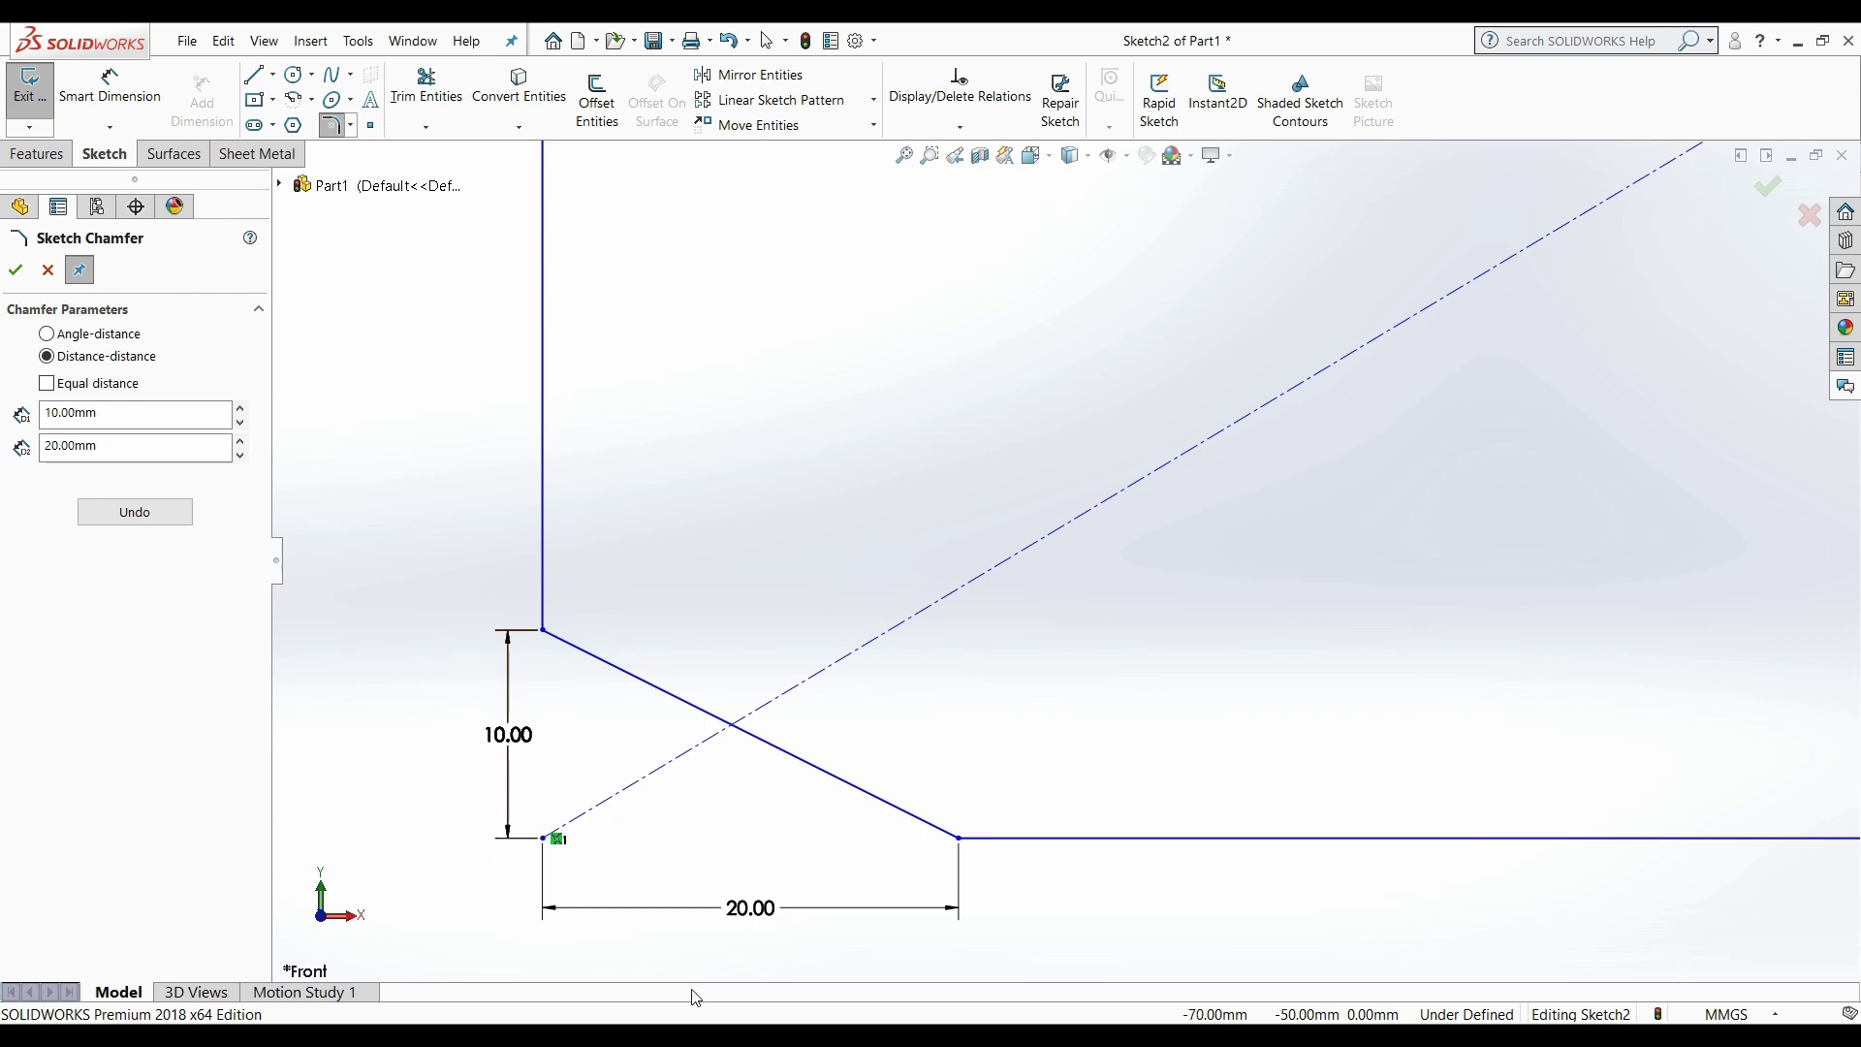
scroll(635, 725, "down", 1)
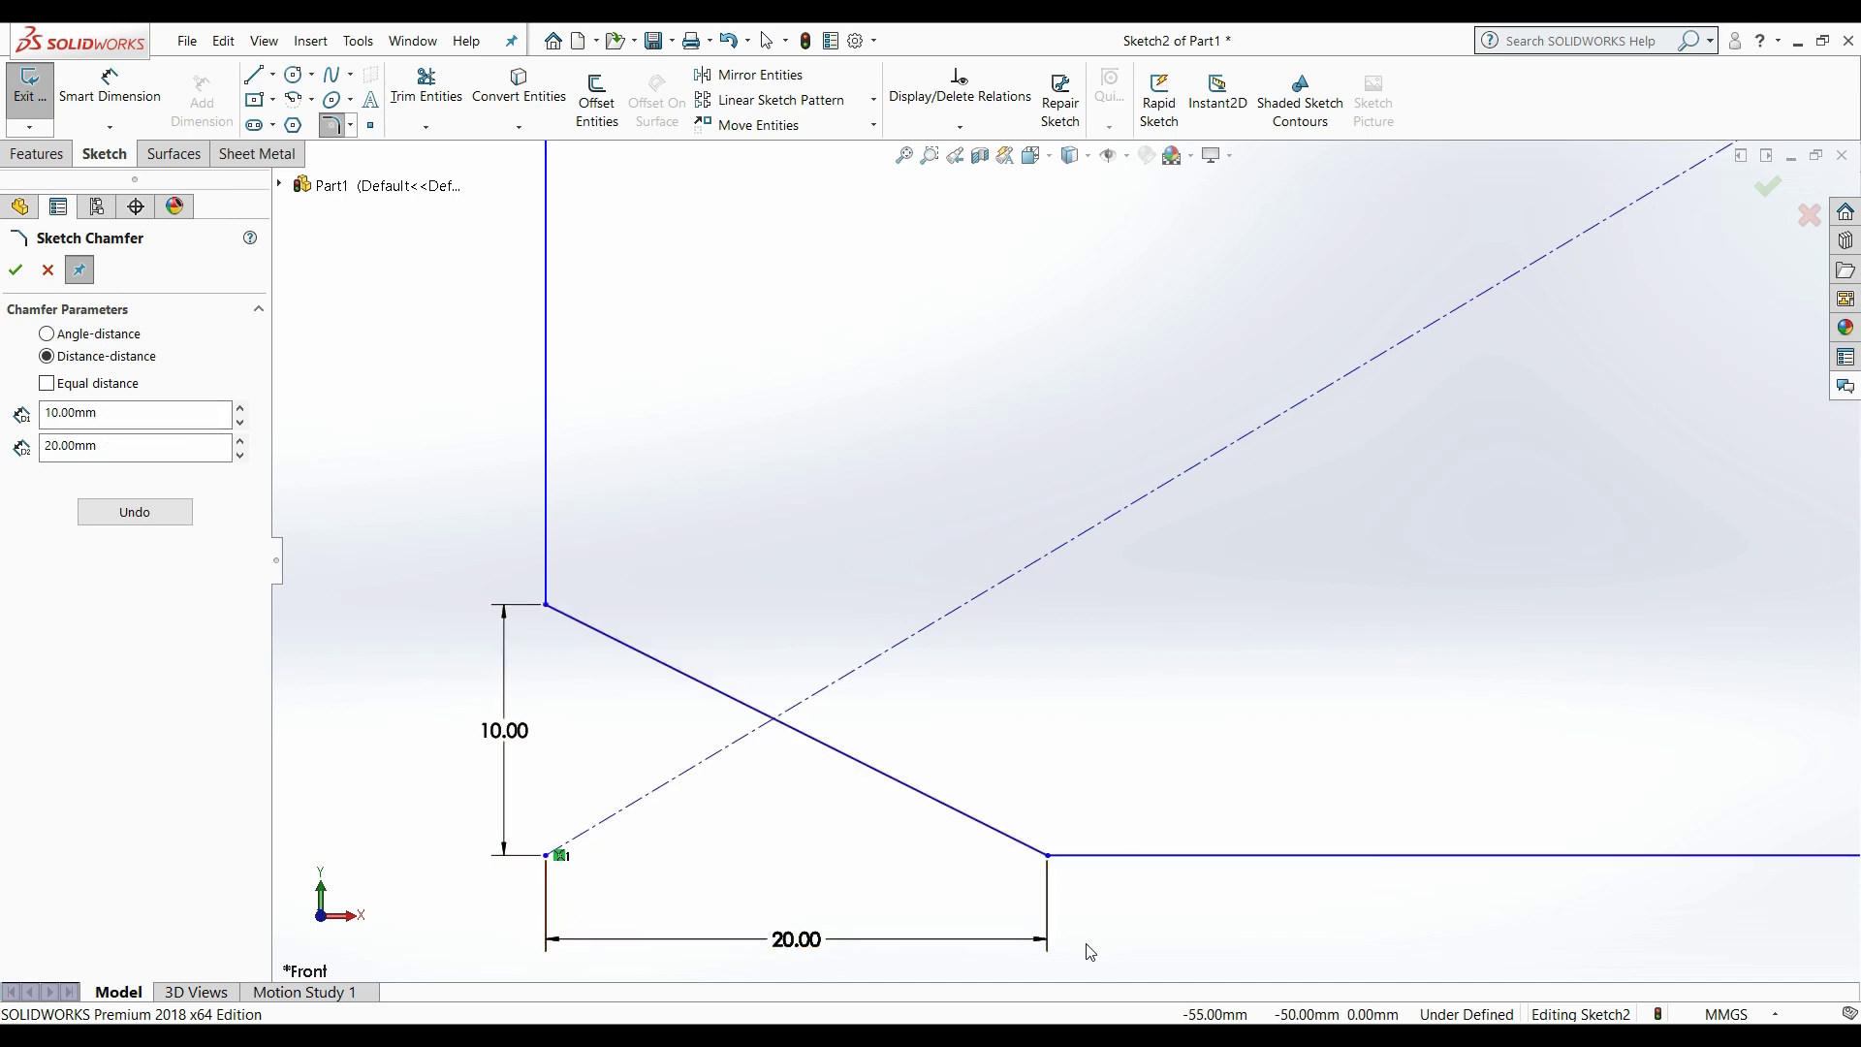
scroll(1292, 931, "up", 6)
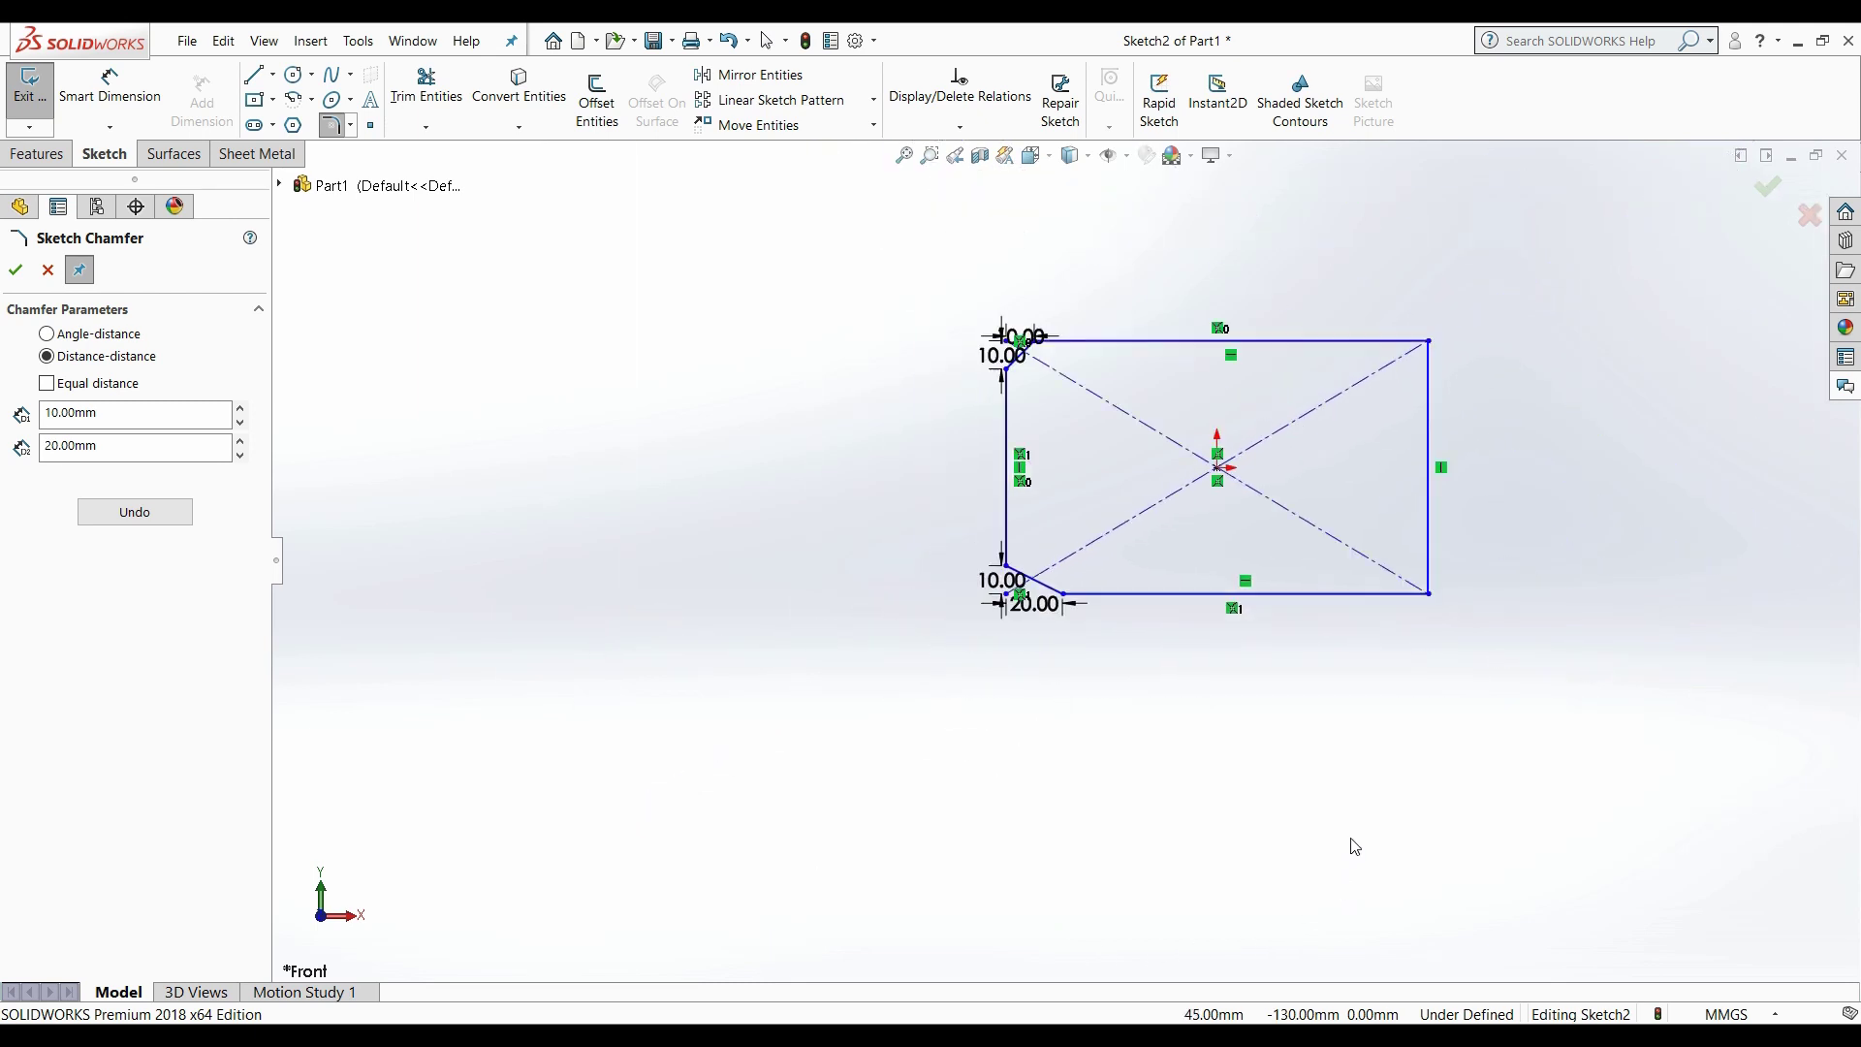
scroll(1039, 589, "down", 5)
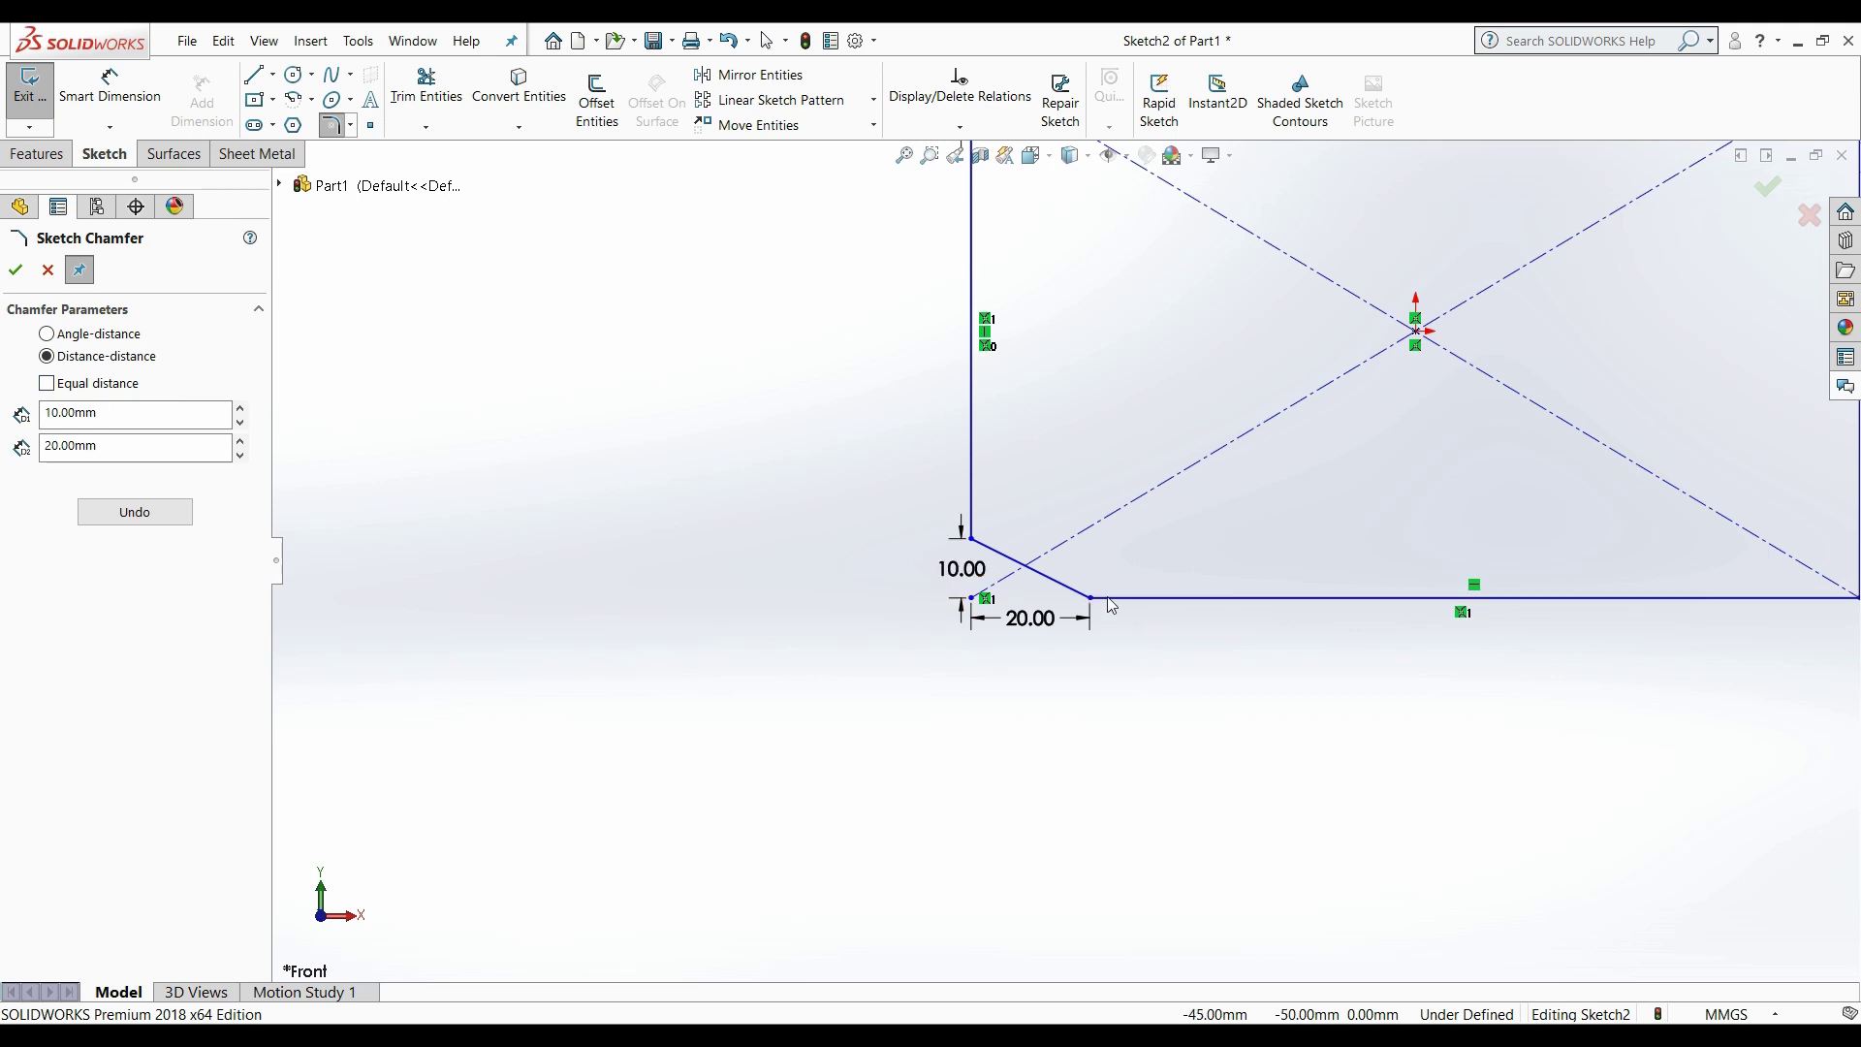
scroll(812, 508, "down", 4)
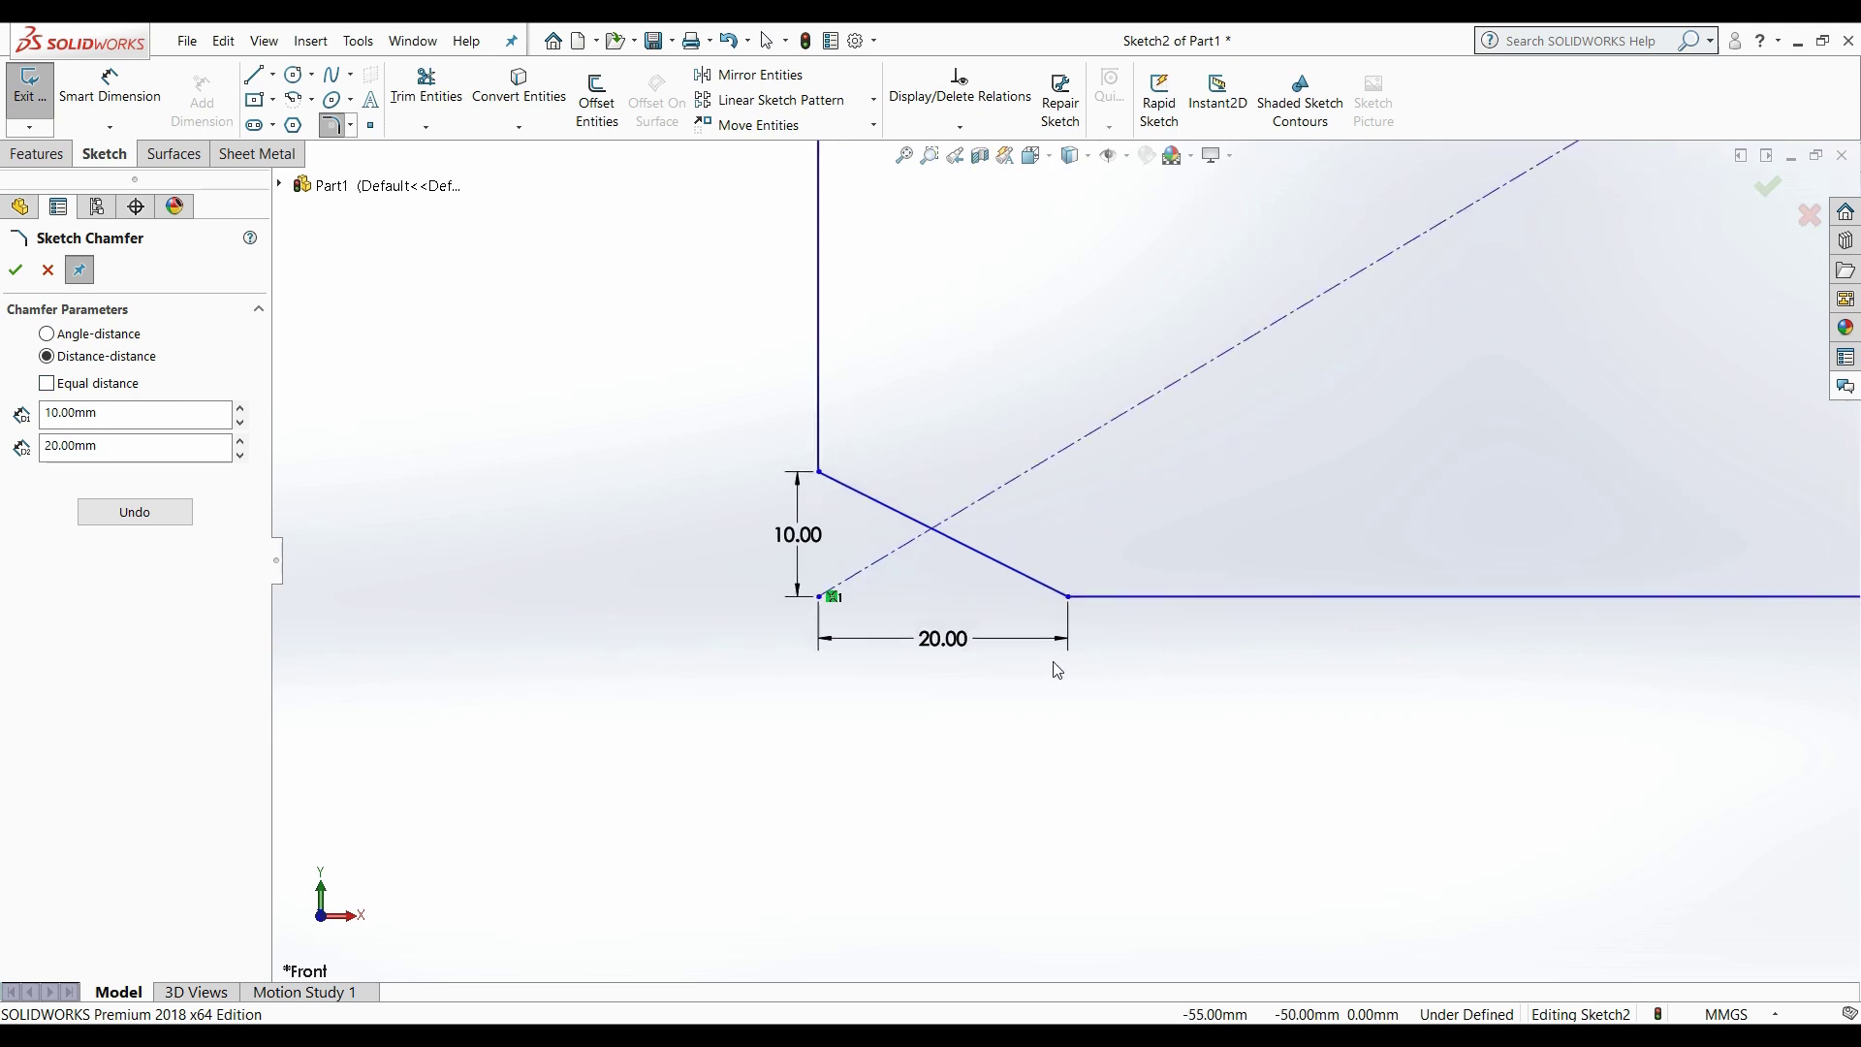
scroll(1032, 586, "up", 2)
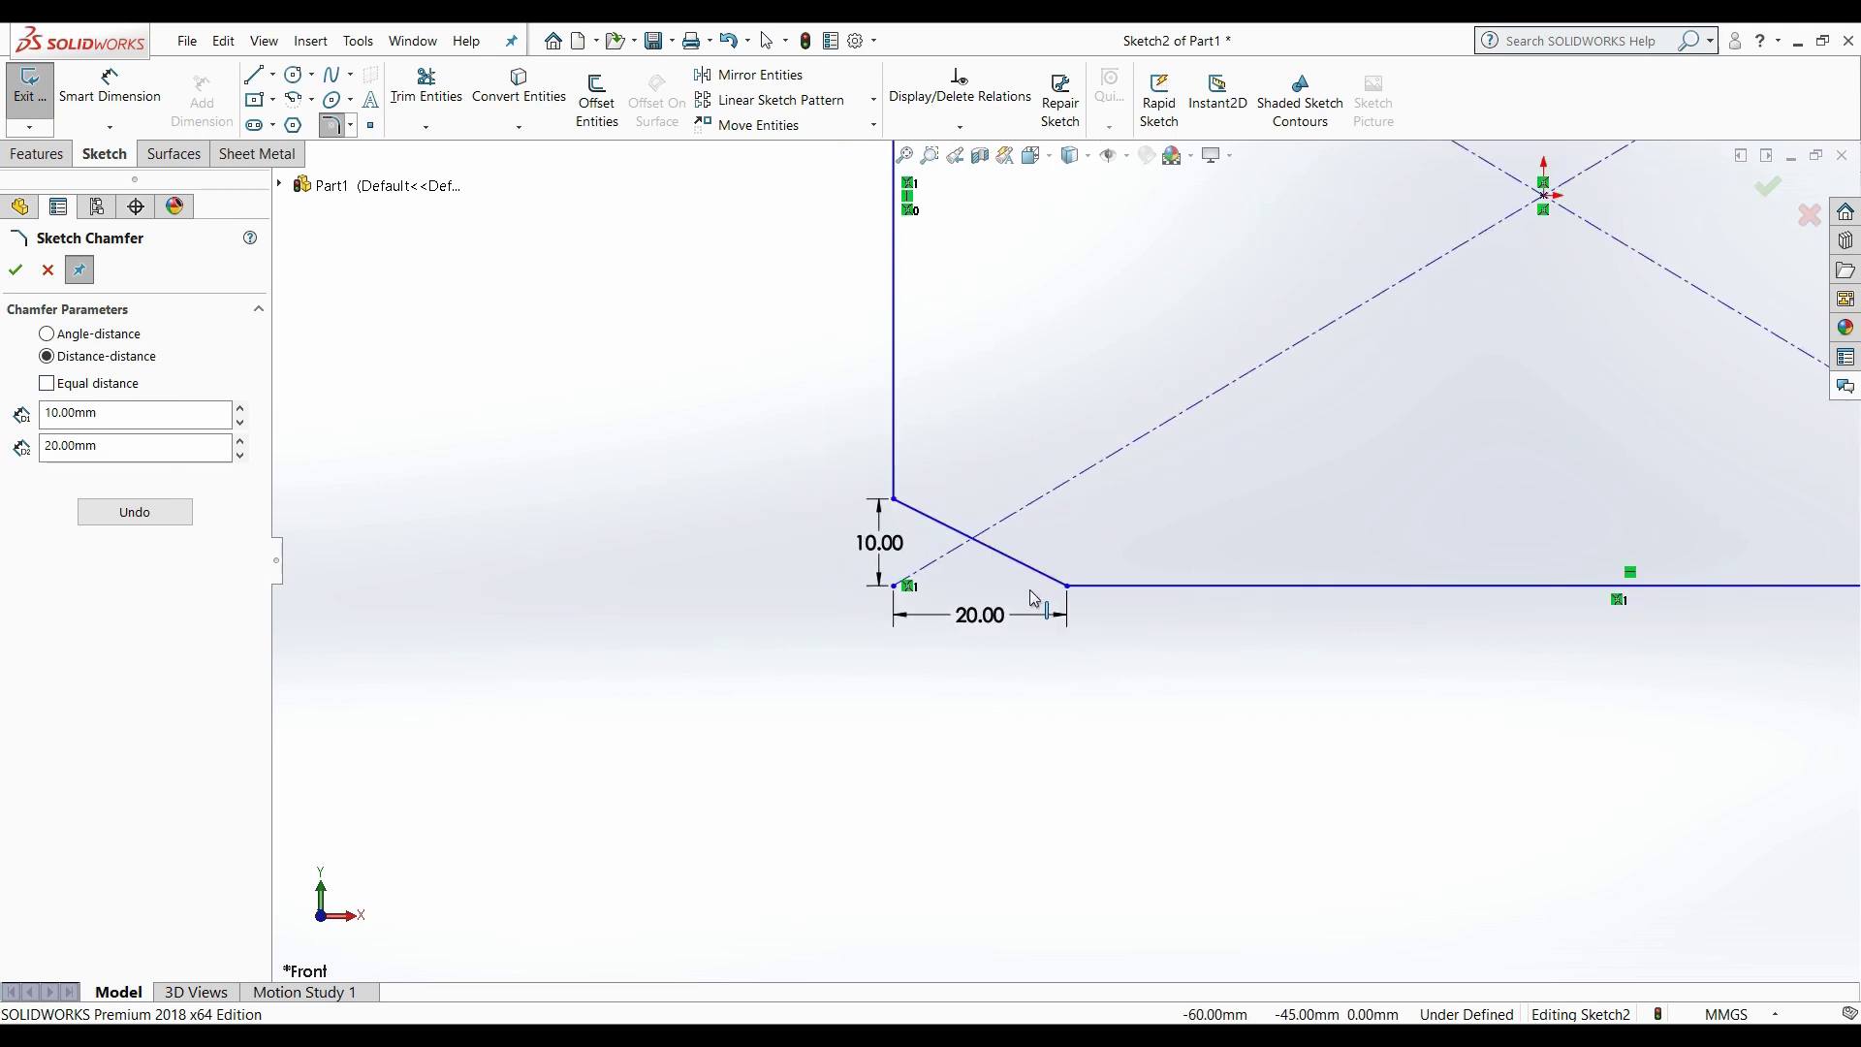
Step: Chamfer the rectangle's upper-right corner with an equal distance of 15 mm
left_click(47, 384)
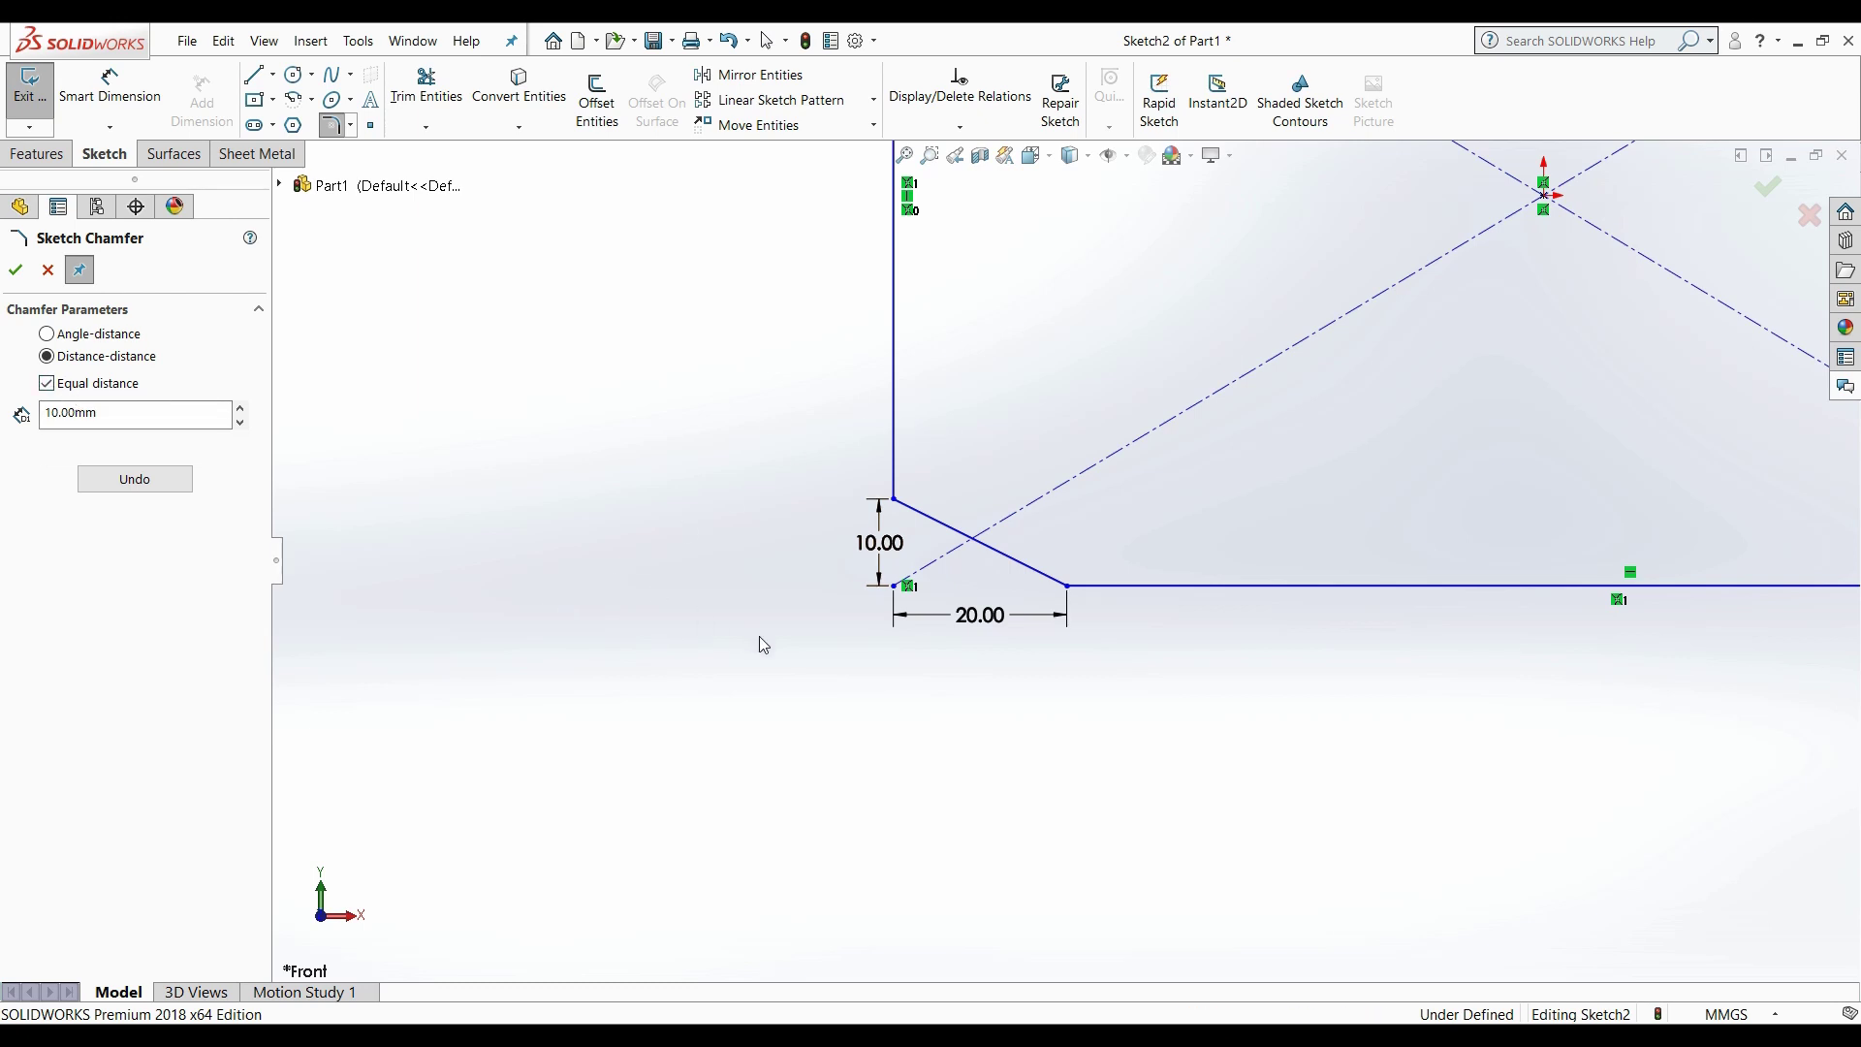
scroll(907, 595, "up", 2)
scroll(1076, 269, "up", 3)
scroll(1066, 262, "down", 2)
scroll(1067, 291, "down", 3)
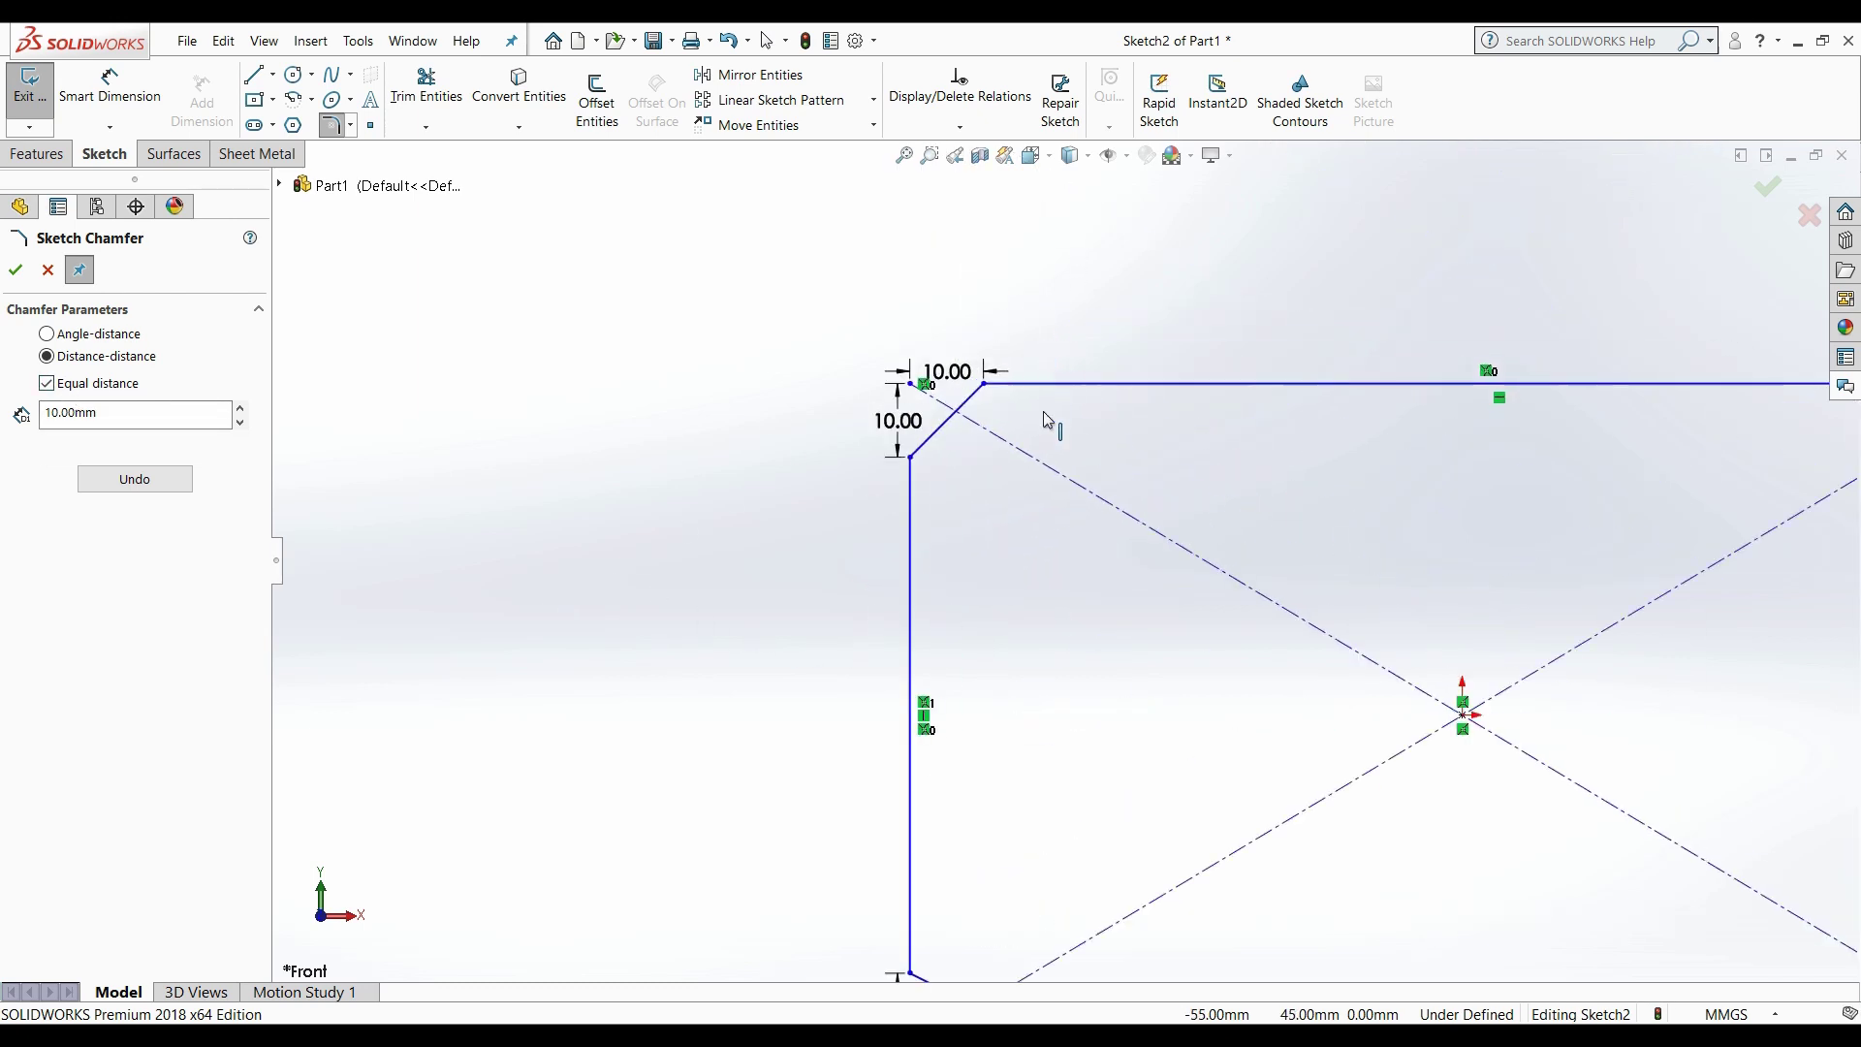
left_click(103, 417)
left_click_drag(103, 420, 8, 414)
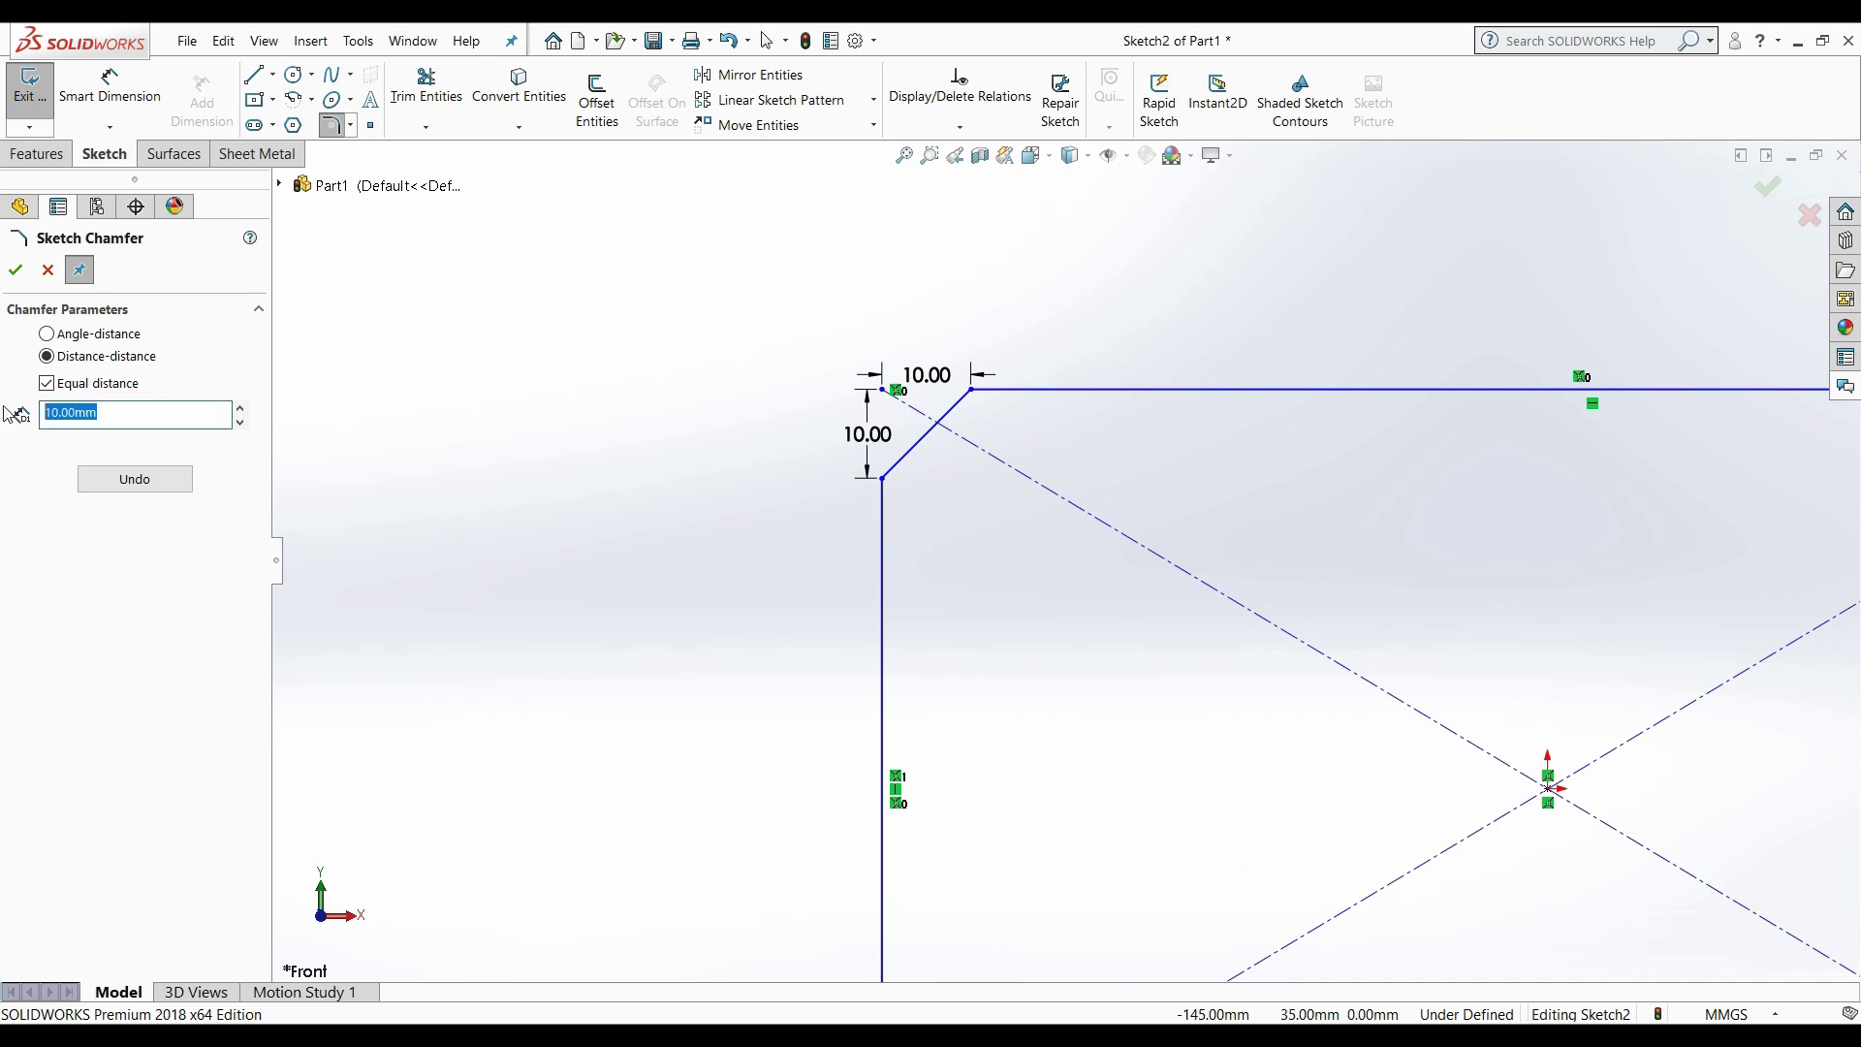
type("15")
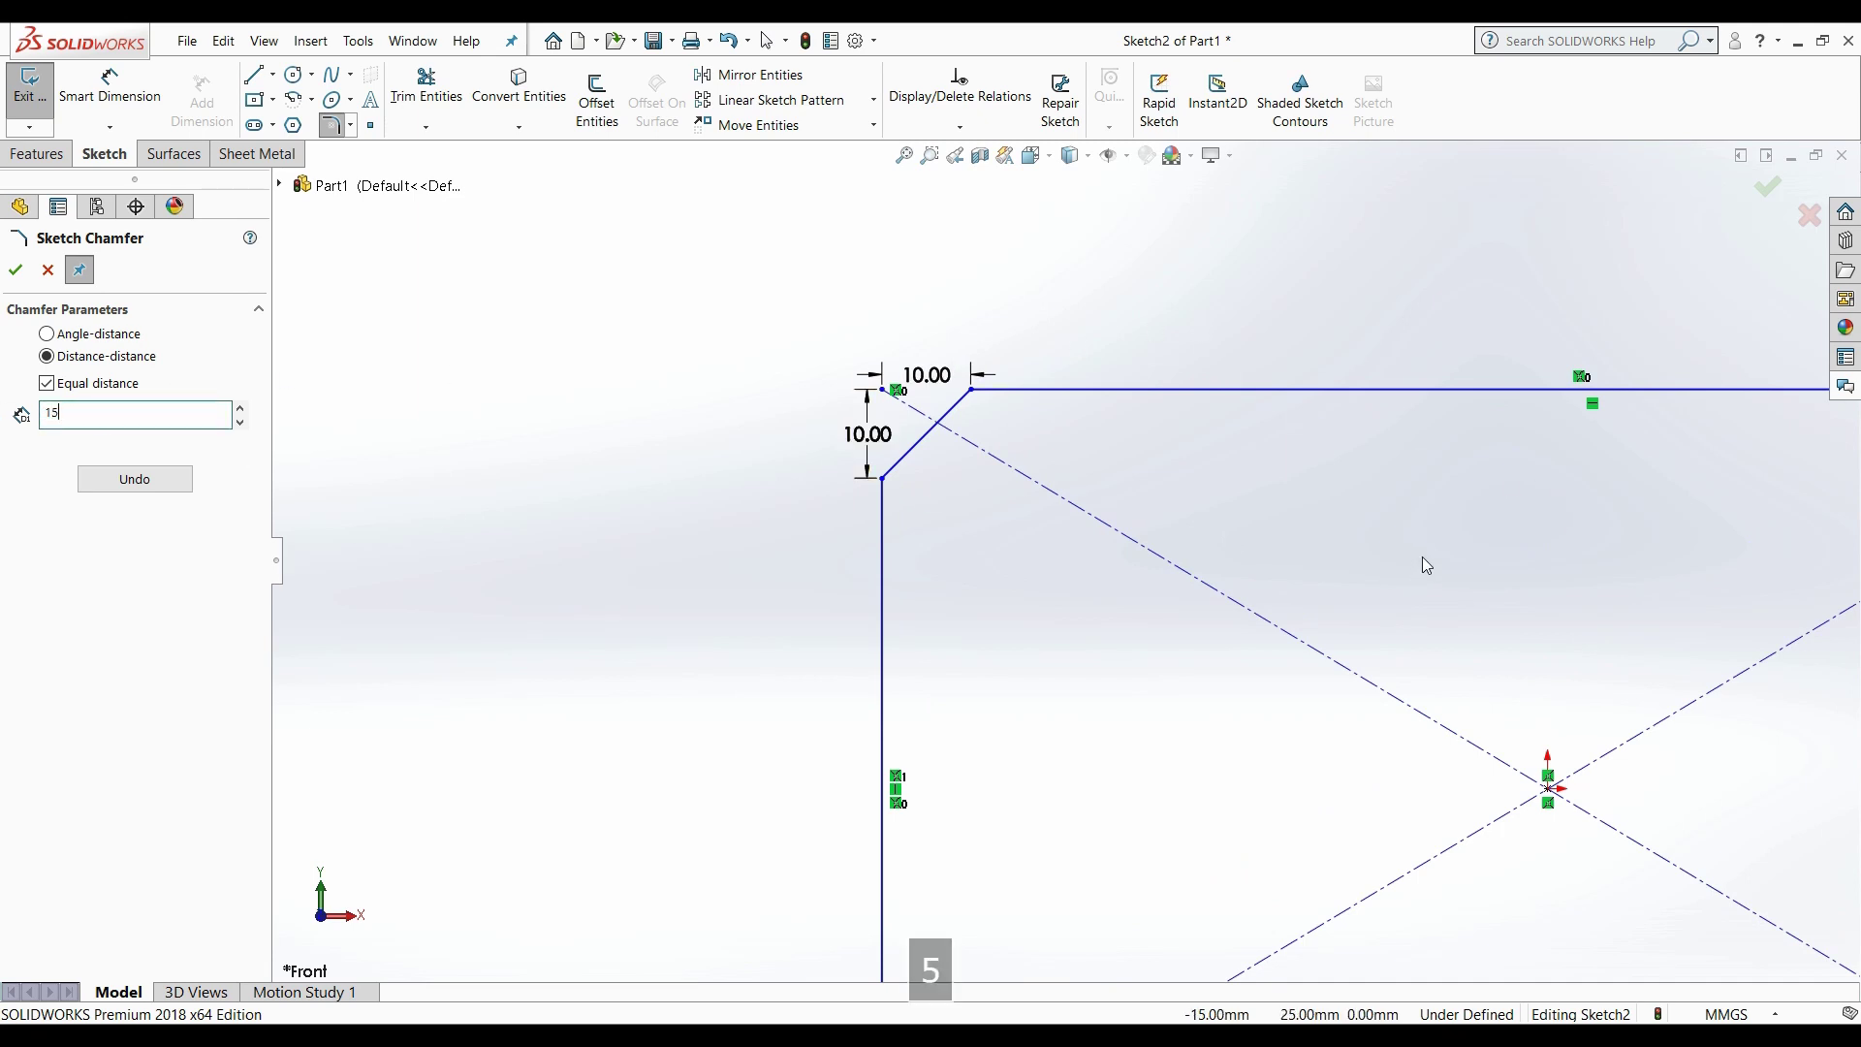
scroll(1520, 555, "up", 5)
scroll(1524, 513, "down", 8)
scroll(890, 366, "up", 3)
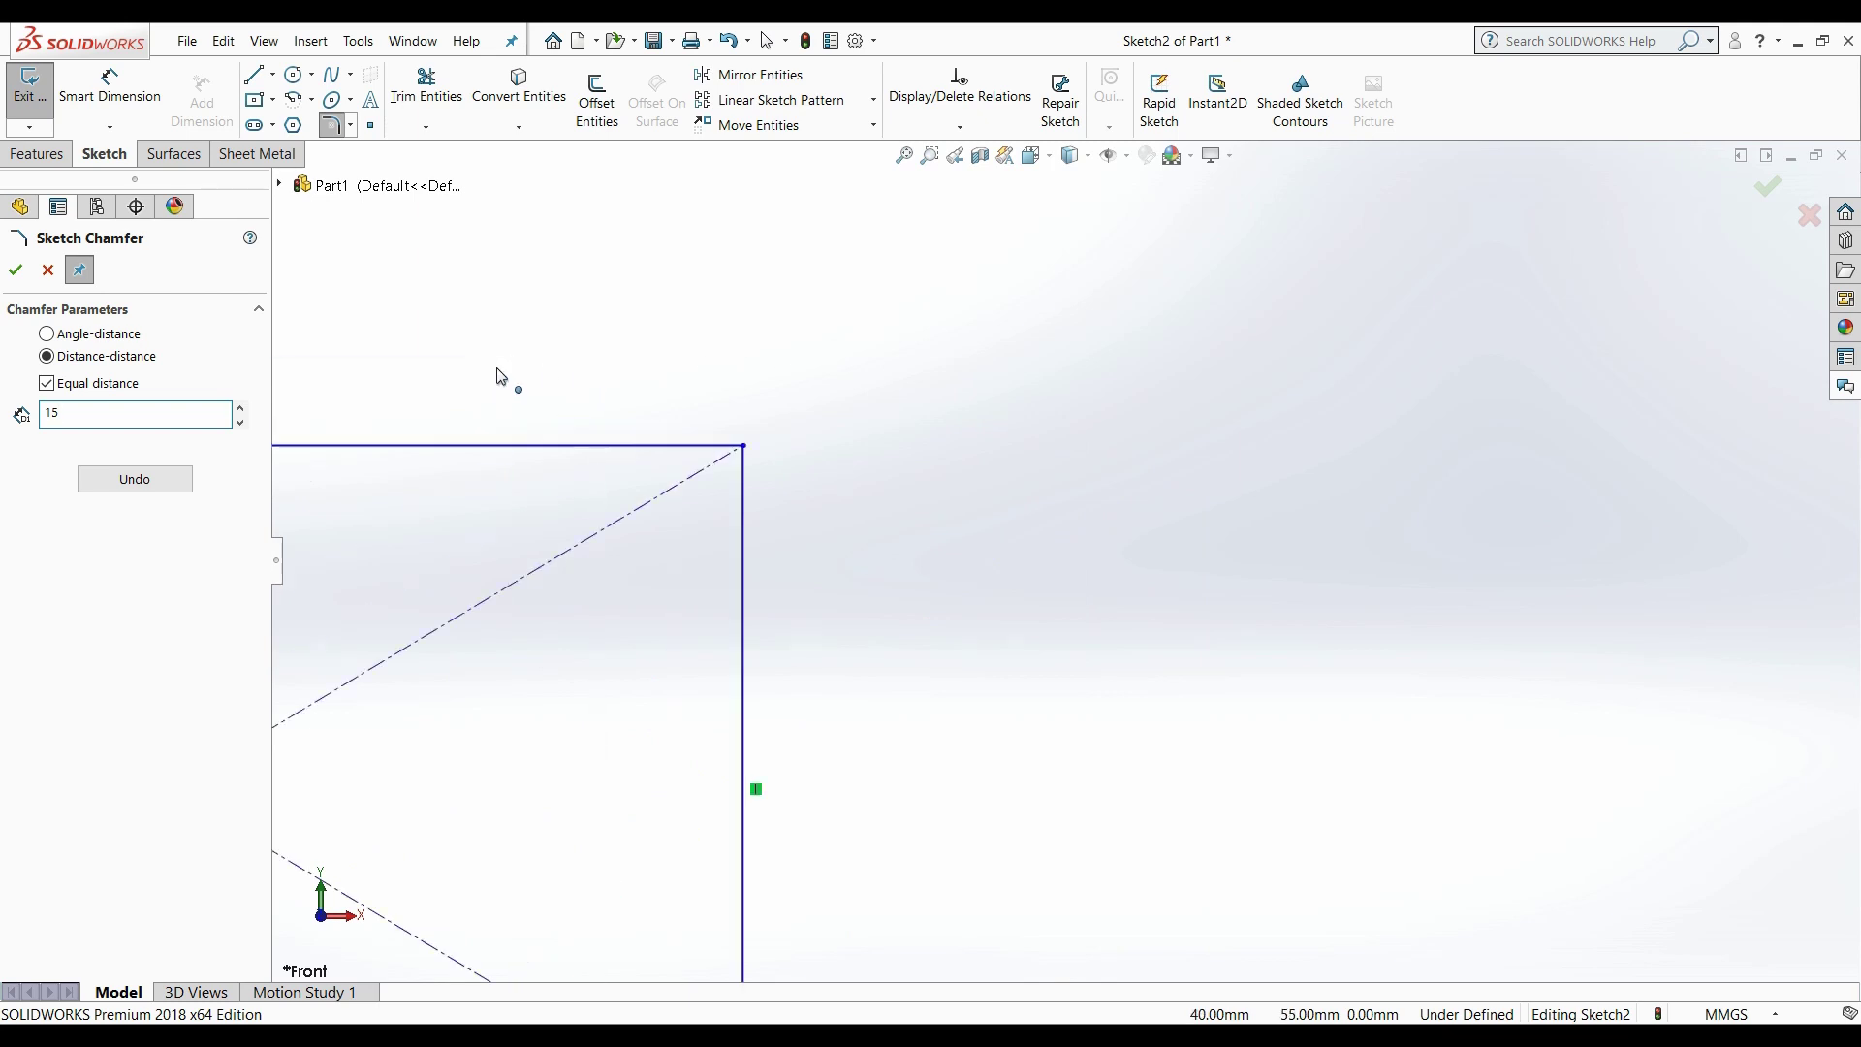
scroll(583, 407, "down", 4)
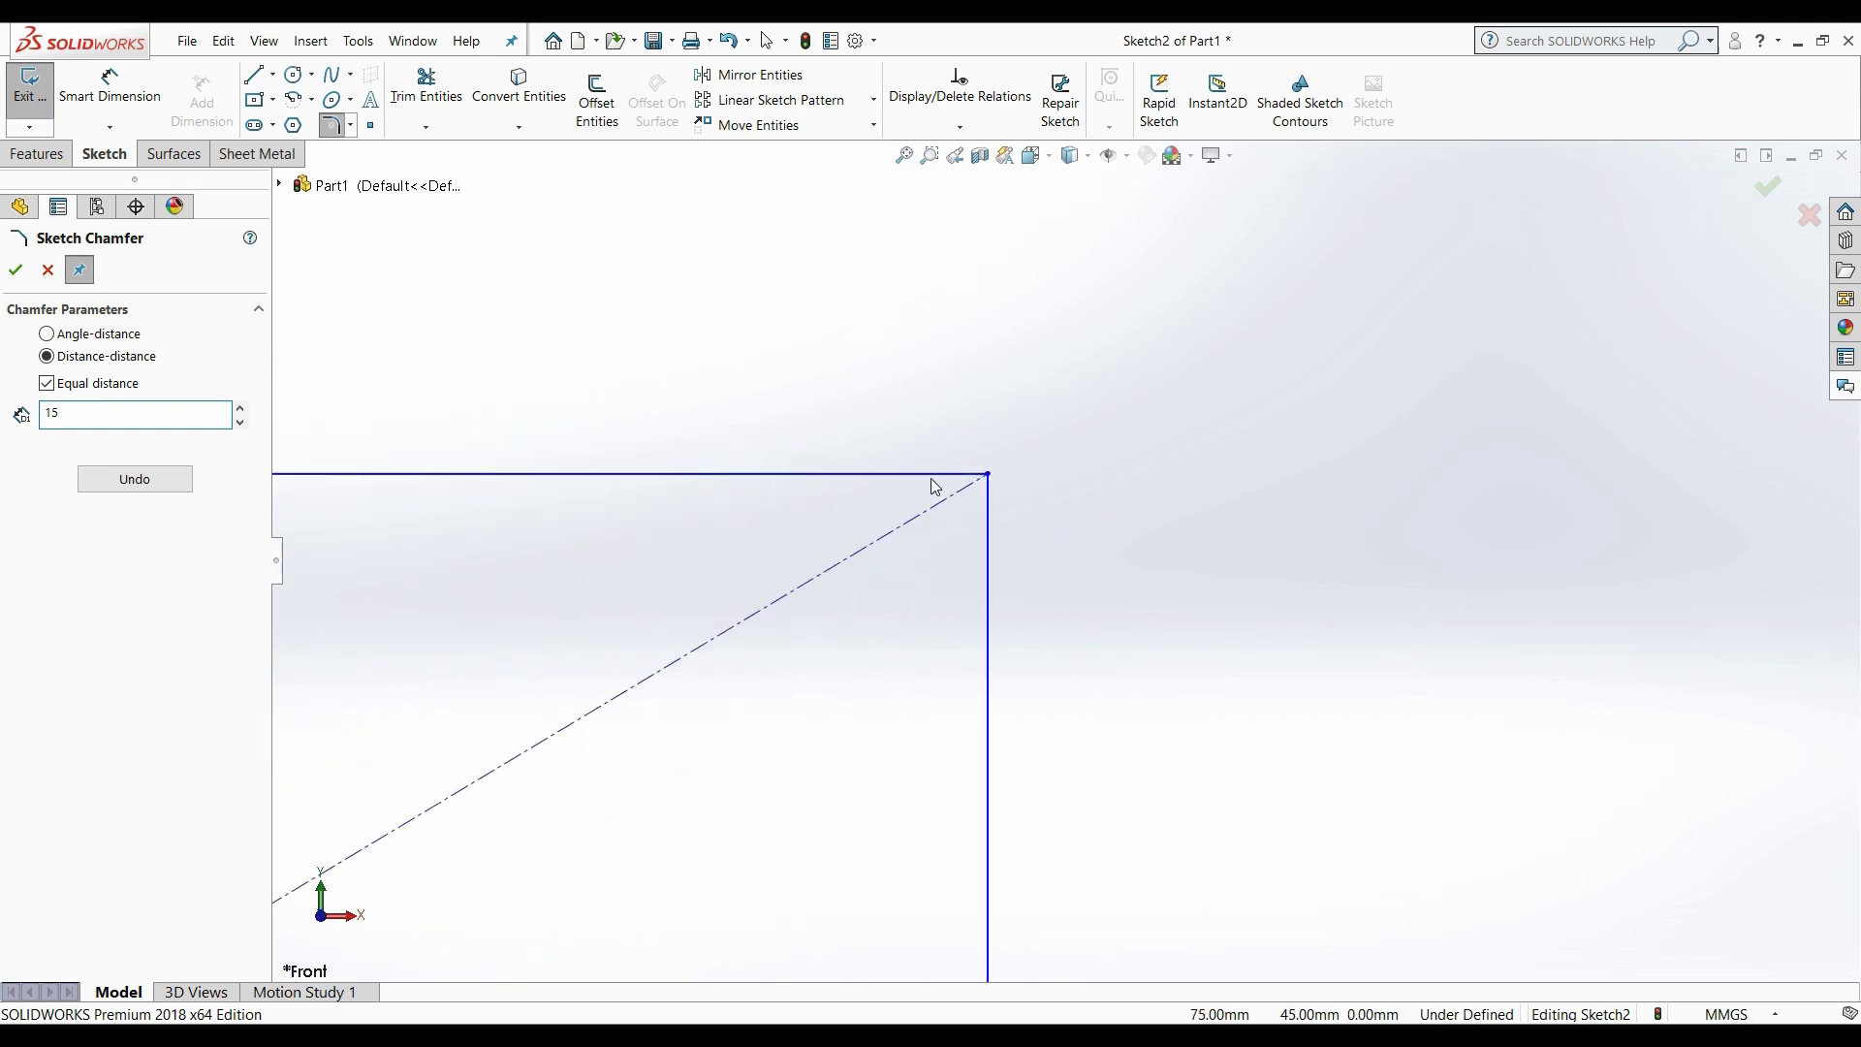
left_click(923, 475)
left_click(987, 574)
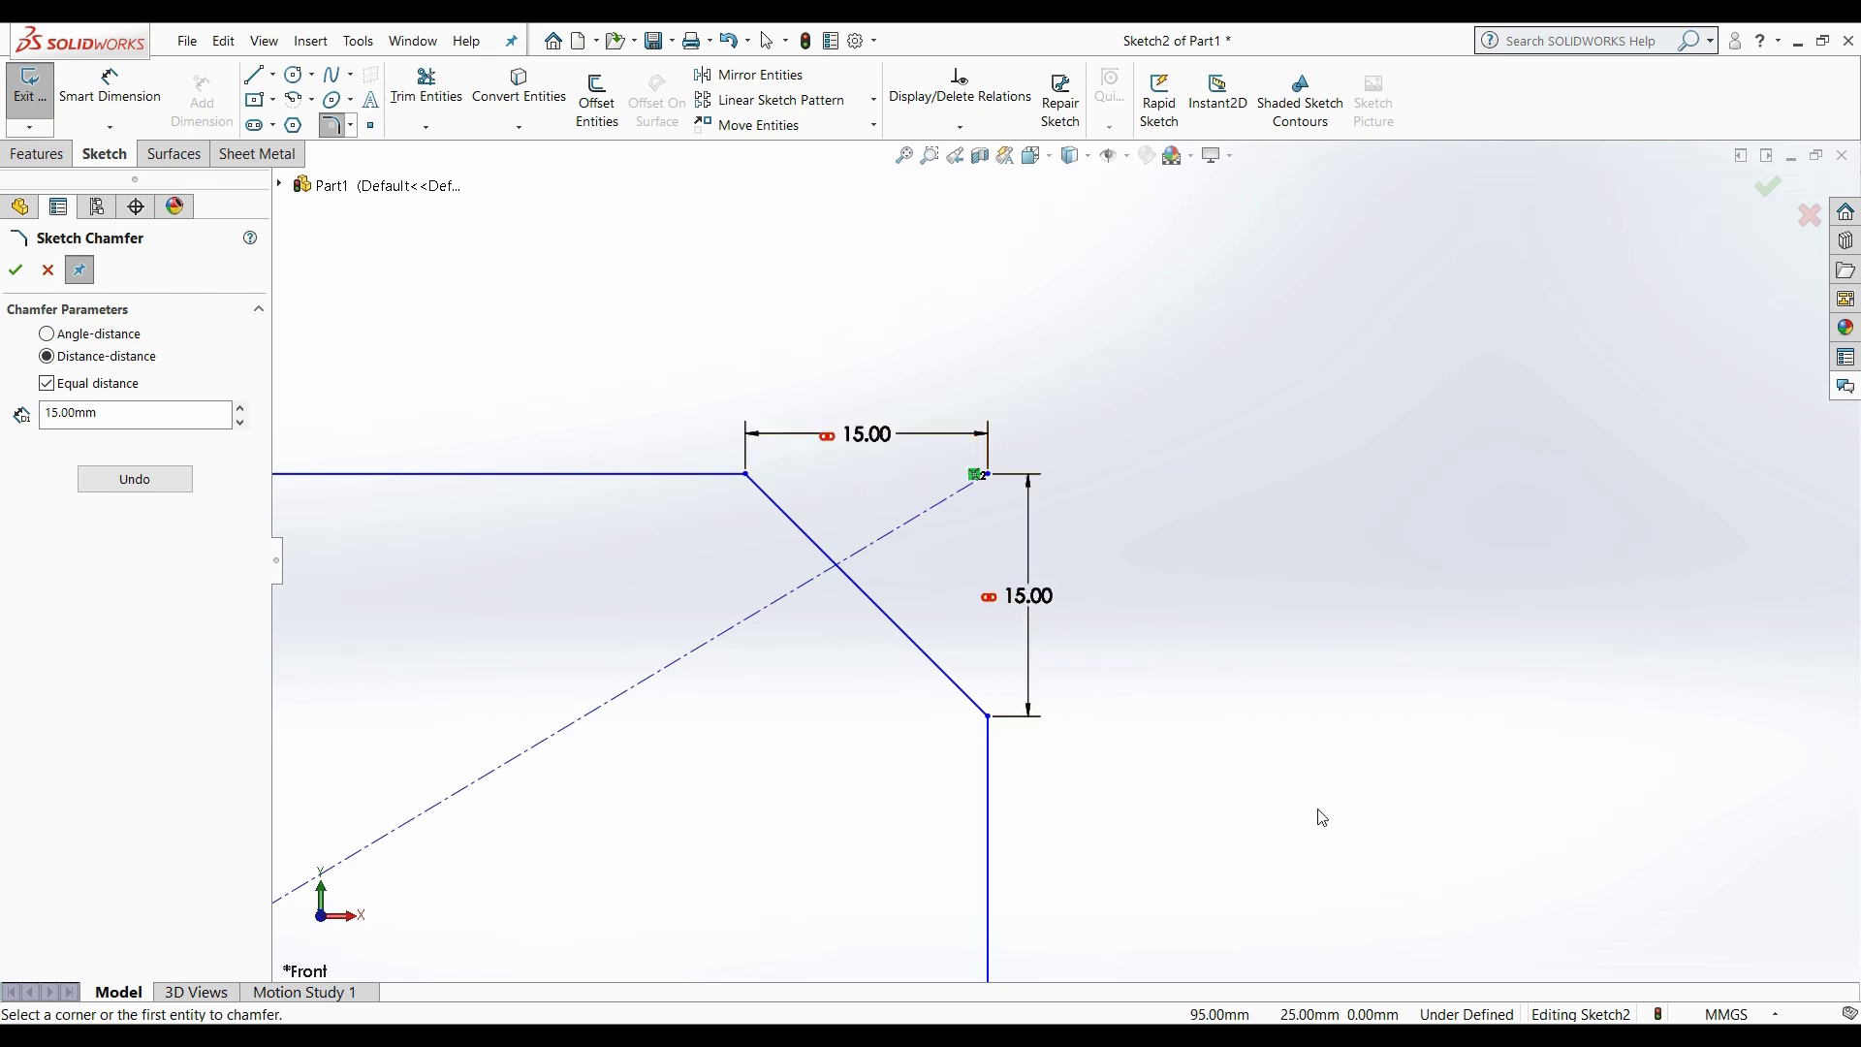
Step: Chamfer the rectangle's lower-right corner using Angle-distance with 15 mm along the vertical edge and 45 degrees
scroll(1318, 813, "up", 9)
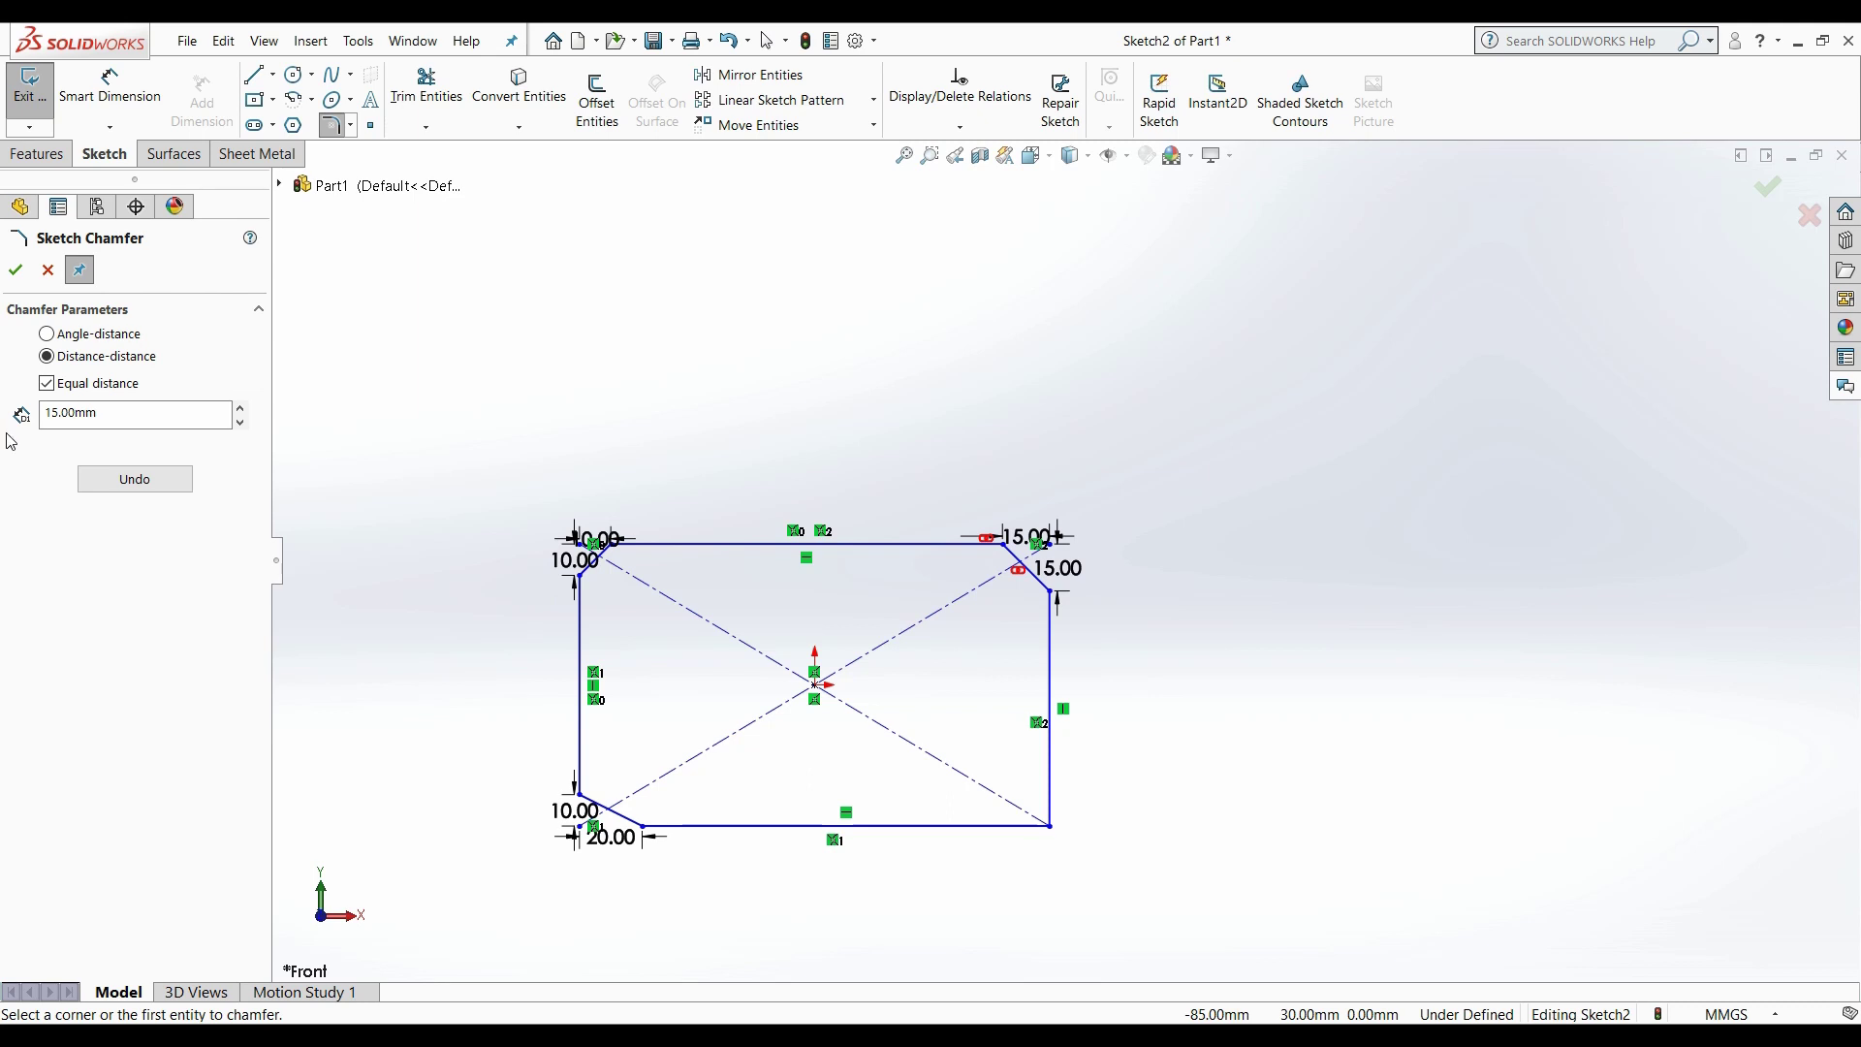
left_click(45, 335)
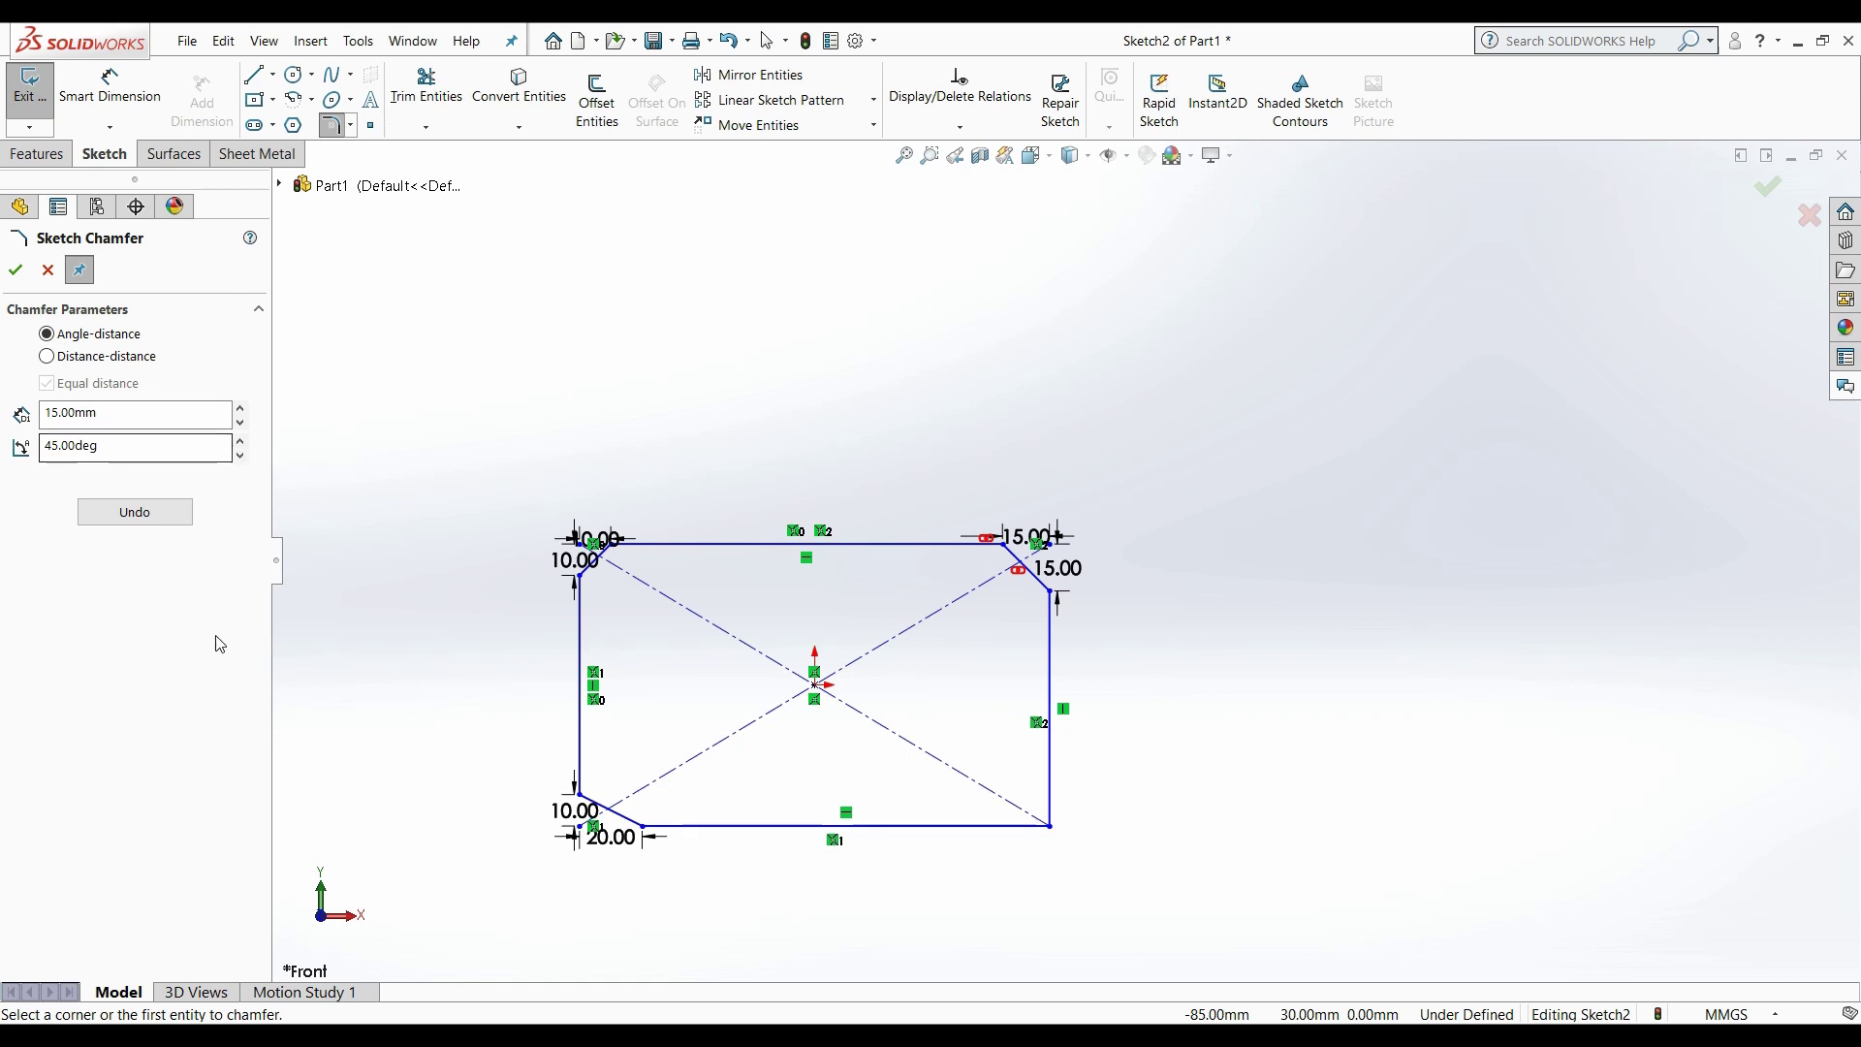
scroll(633, 855, "down", 3)
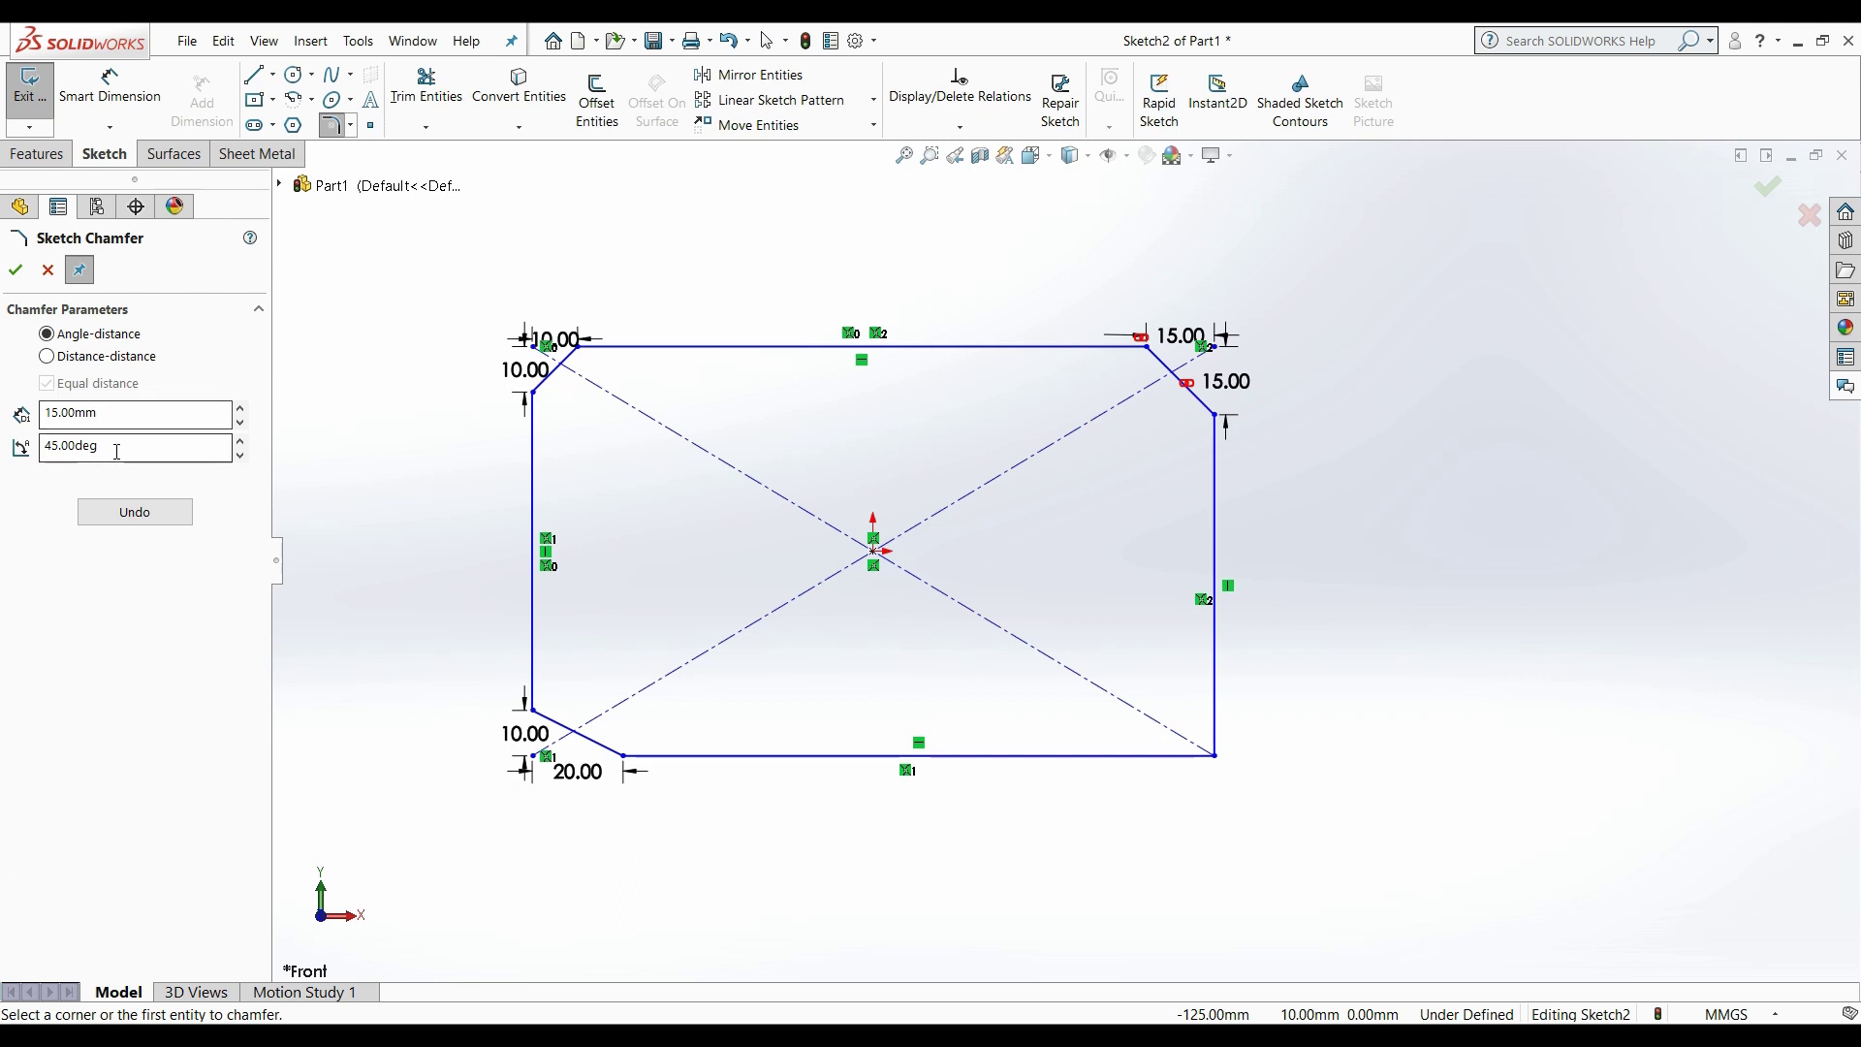
scroll(1234, 723, "down", 5)
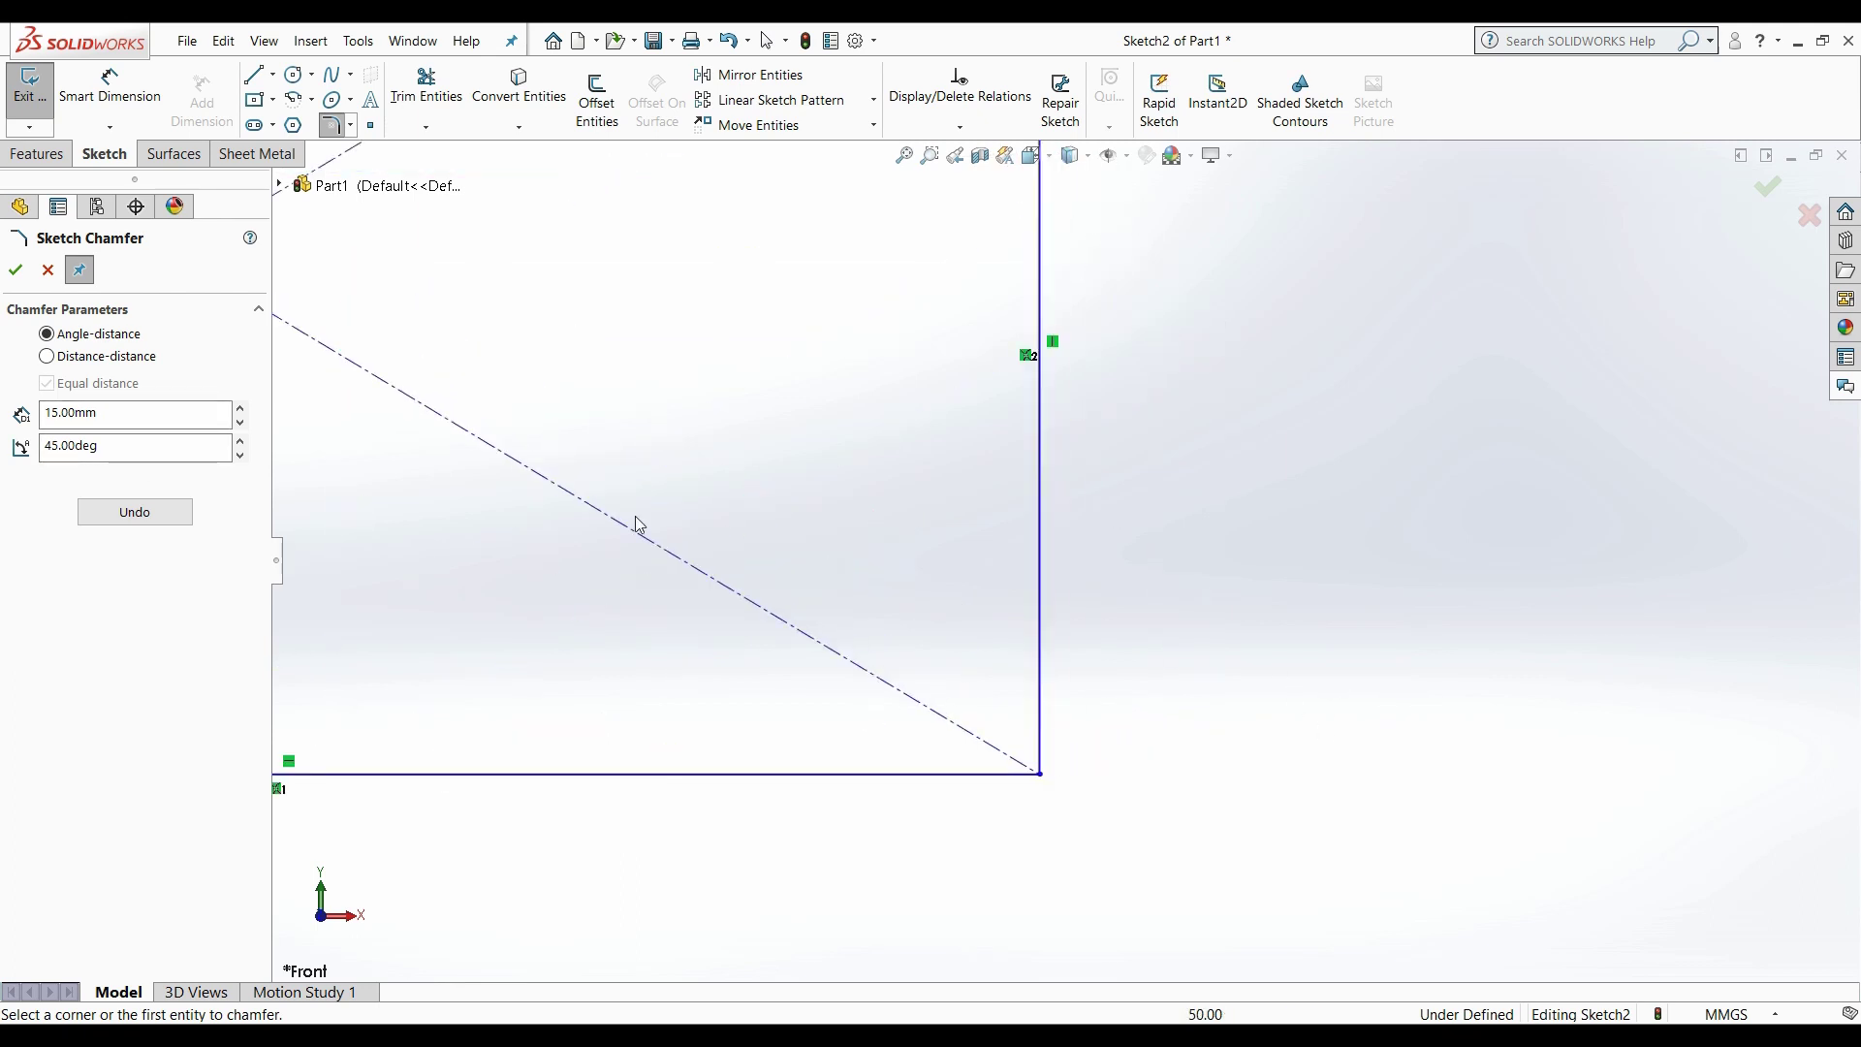
left_click(1041, 669)
left_click(878, 776)
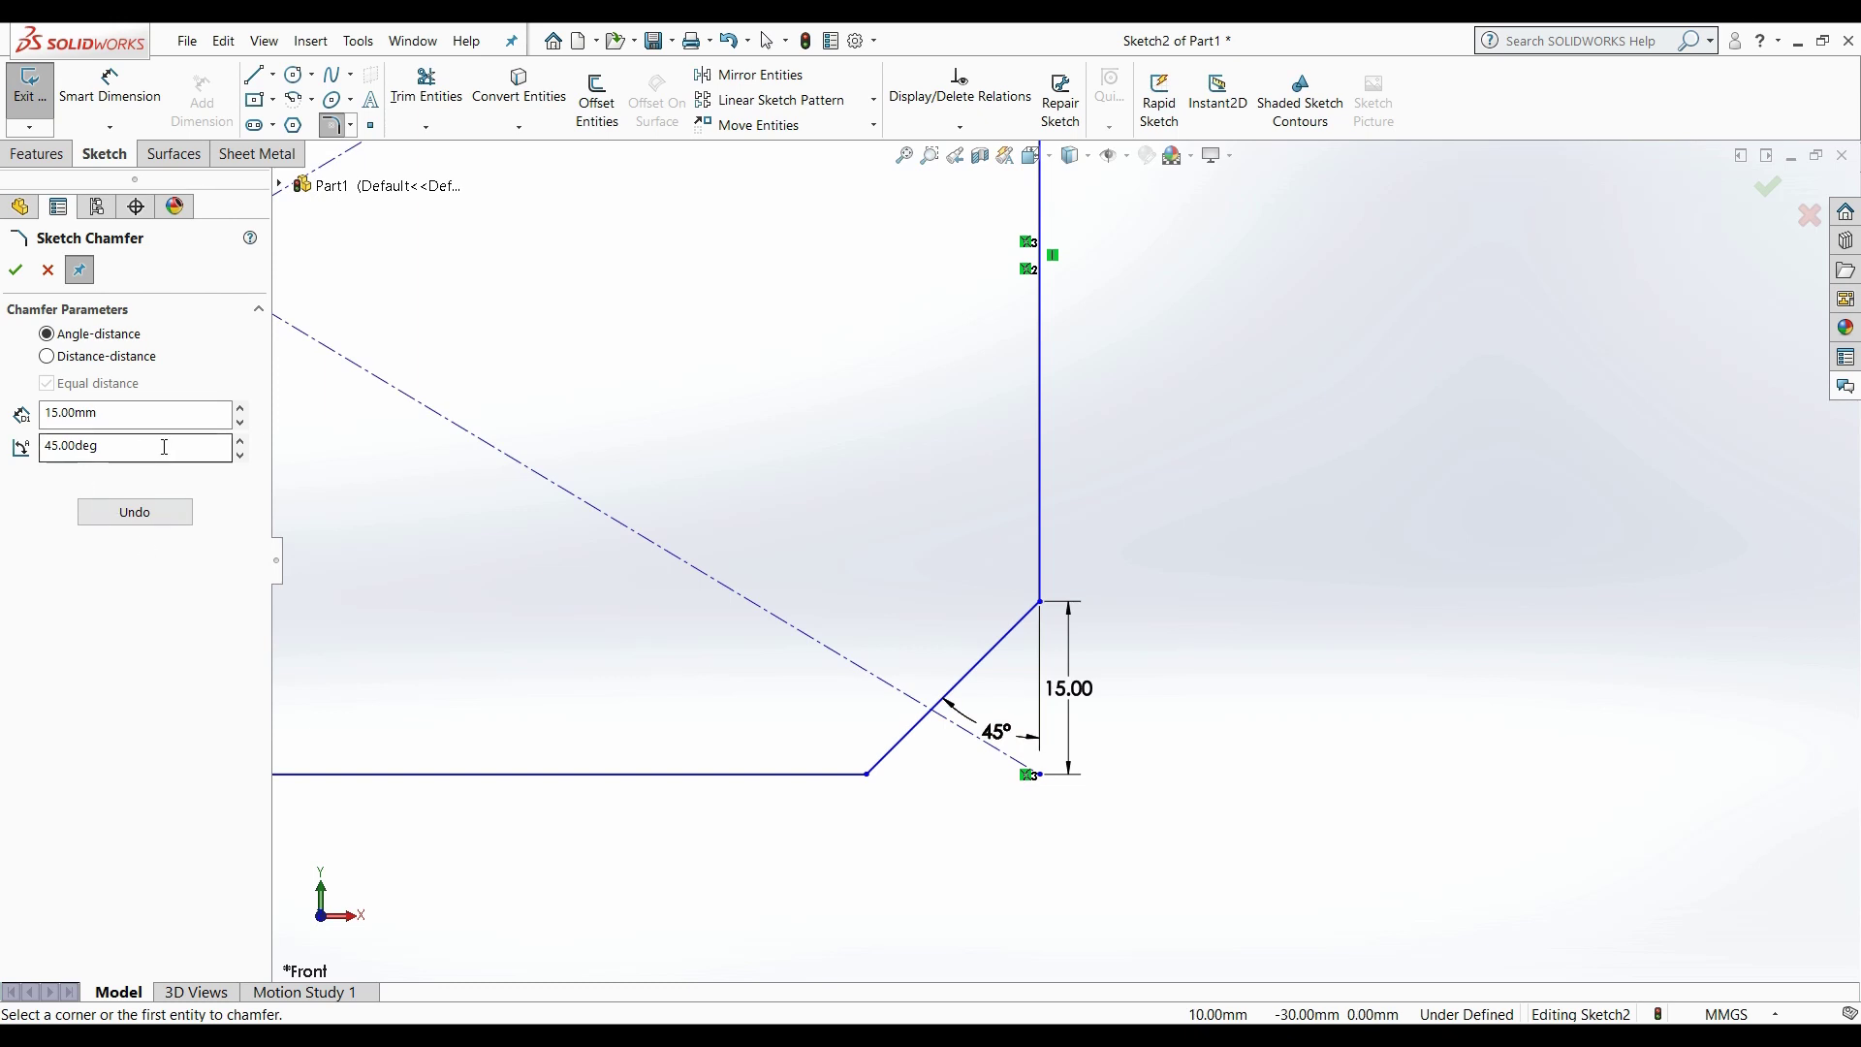
Step: Undo the chamfers made on the rectangle's corners
key("ctrl+z")
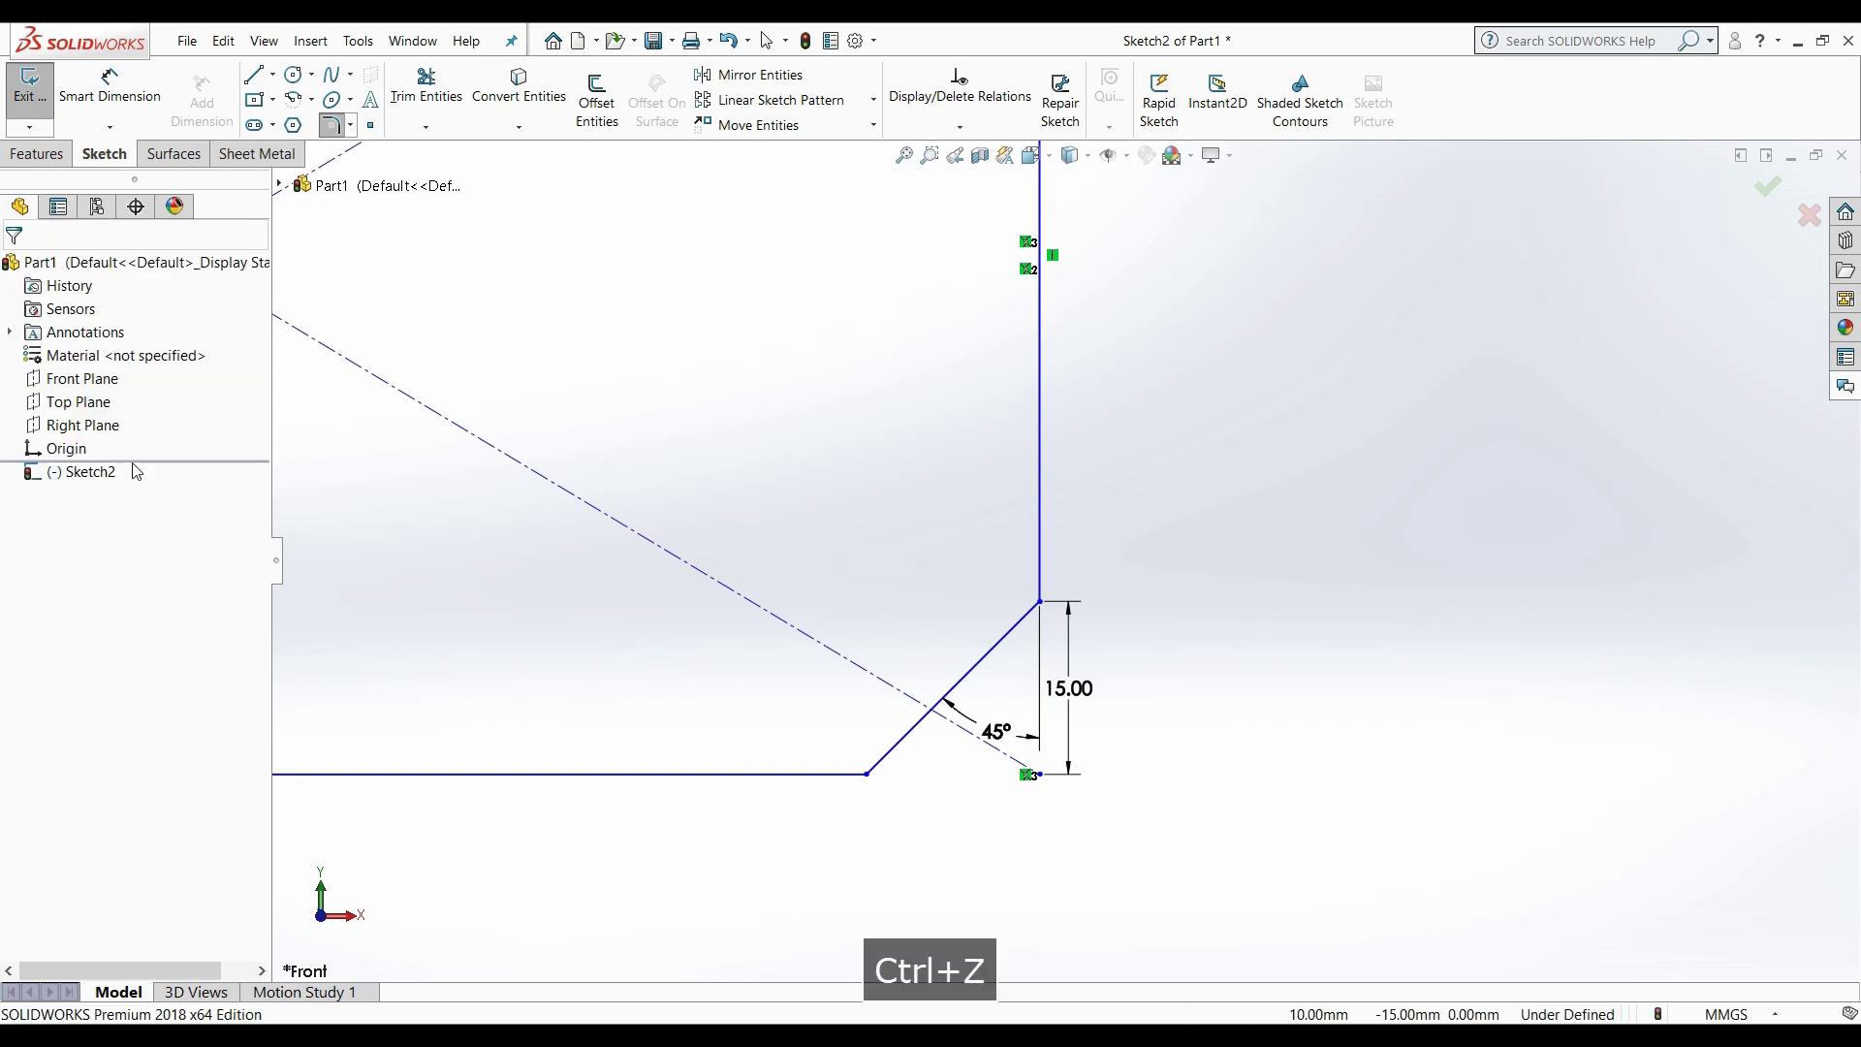
left_click(351, 125)
left_click(399, 176)
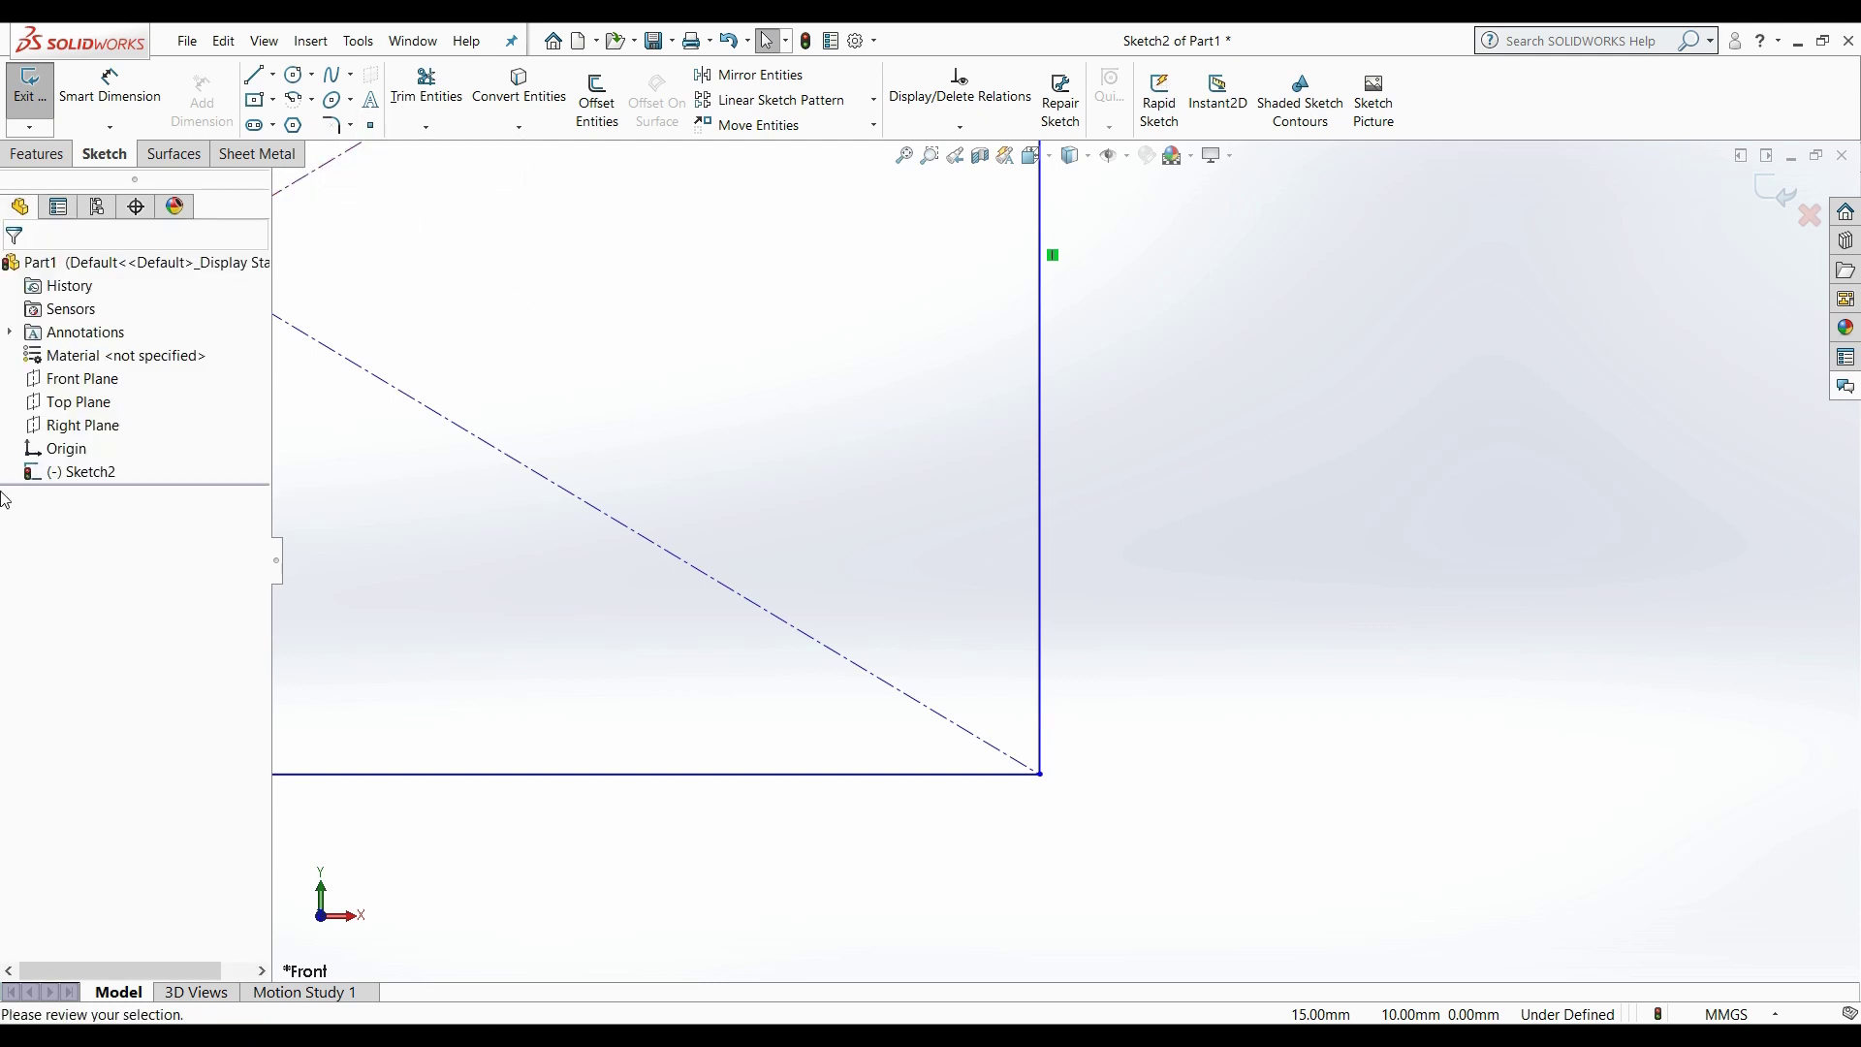
Step: Chamfer the rectangle's lower-right corner using Angle-distance with 25 mm along the vertical edge and 30 degrees
left_click(136, 448)
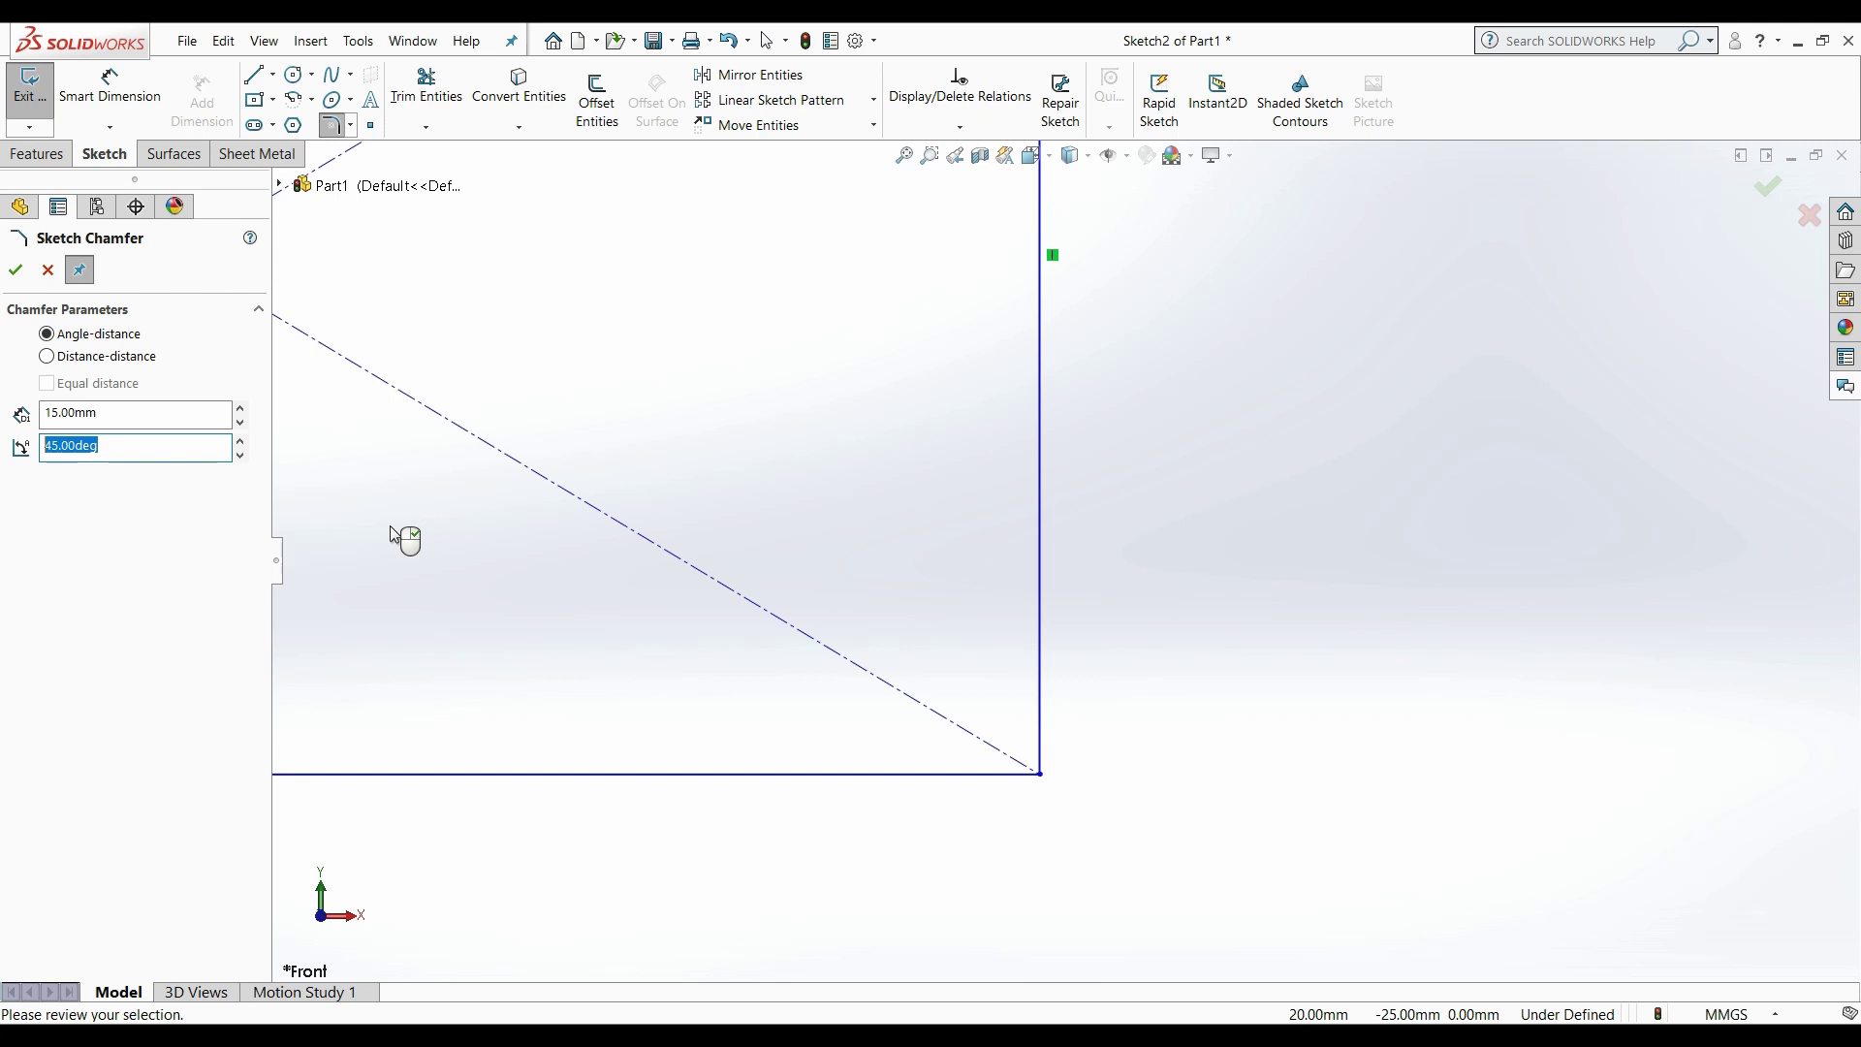
type("3")
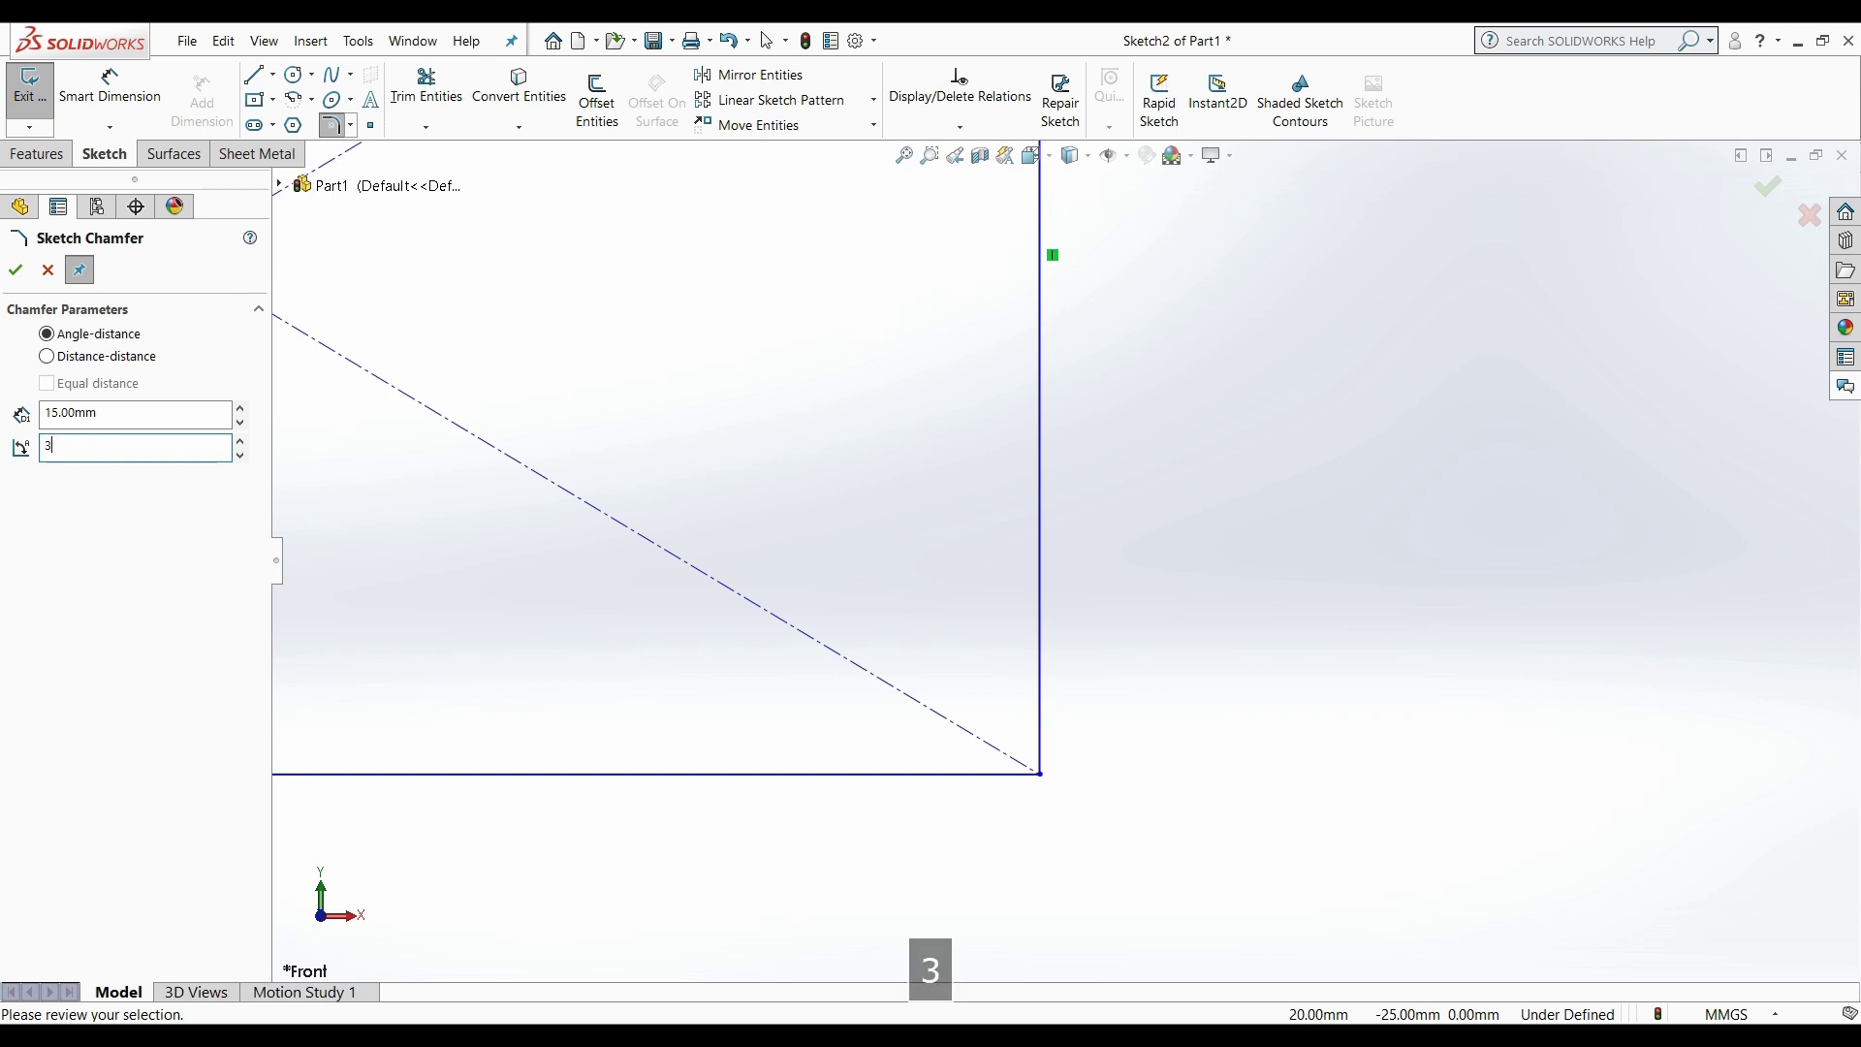
type("0")
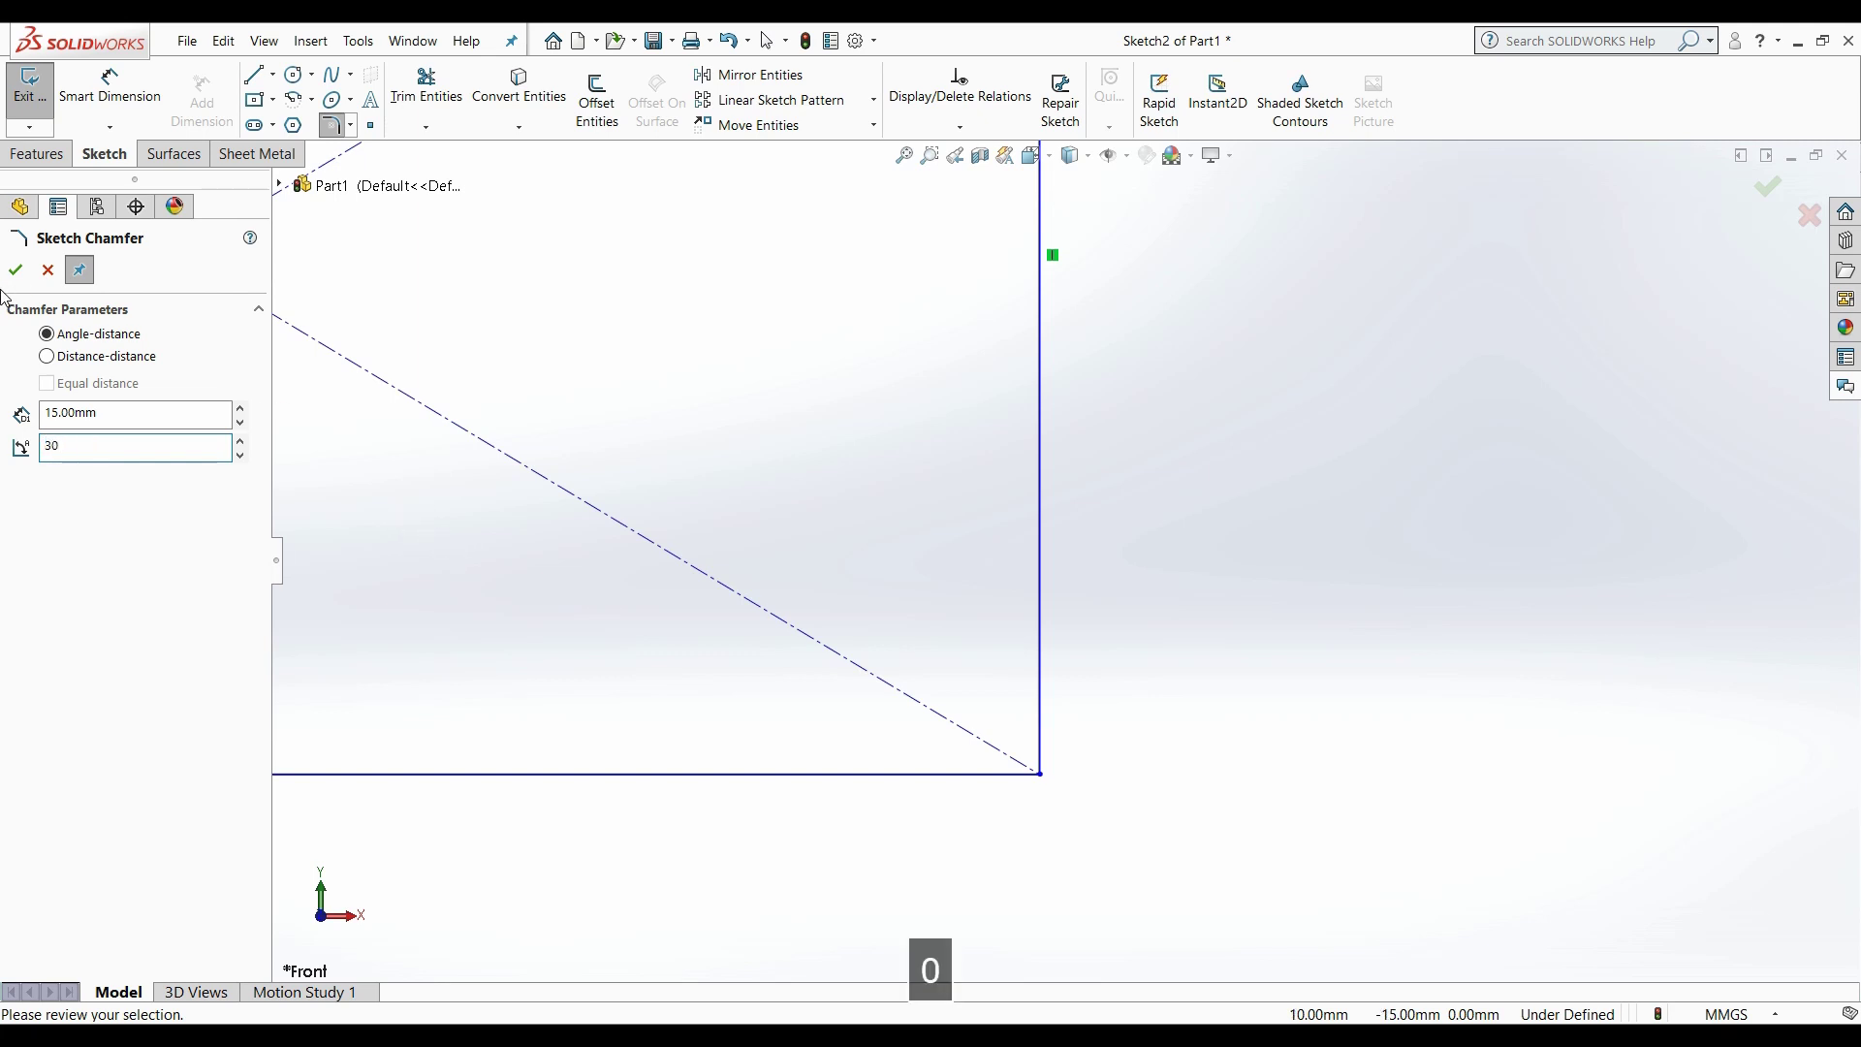
left_click(122, 413)
type("25")
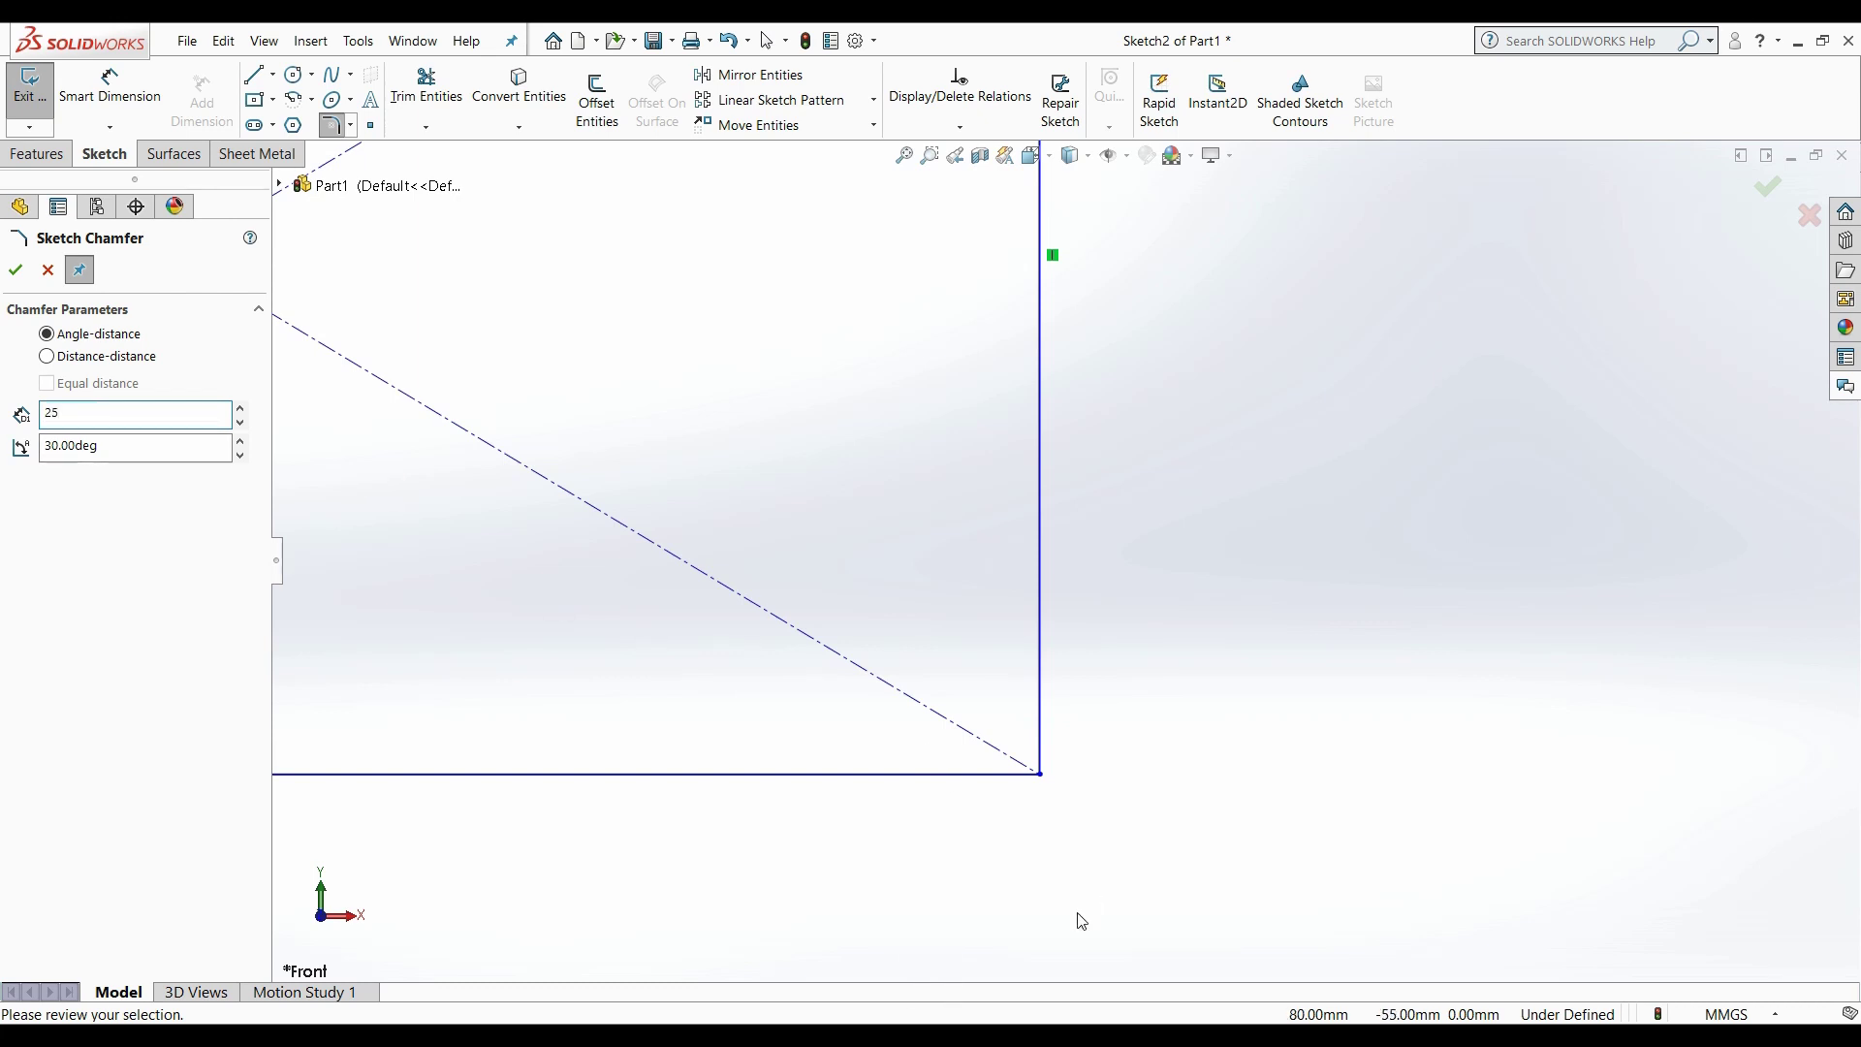
left_click(1041, 688)
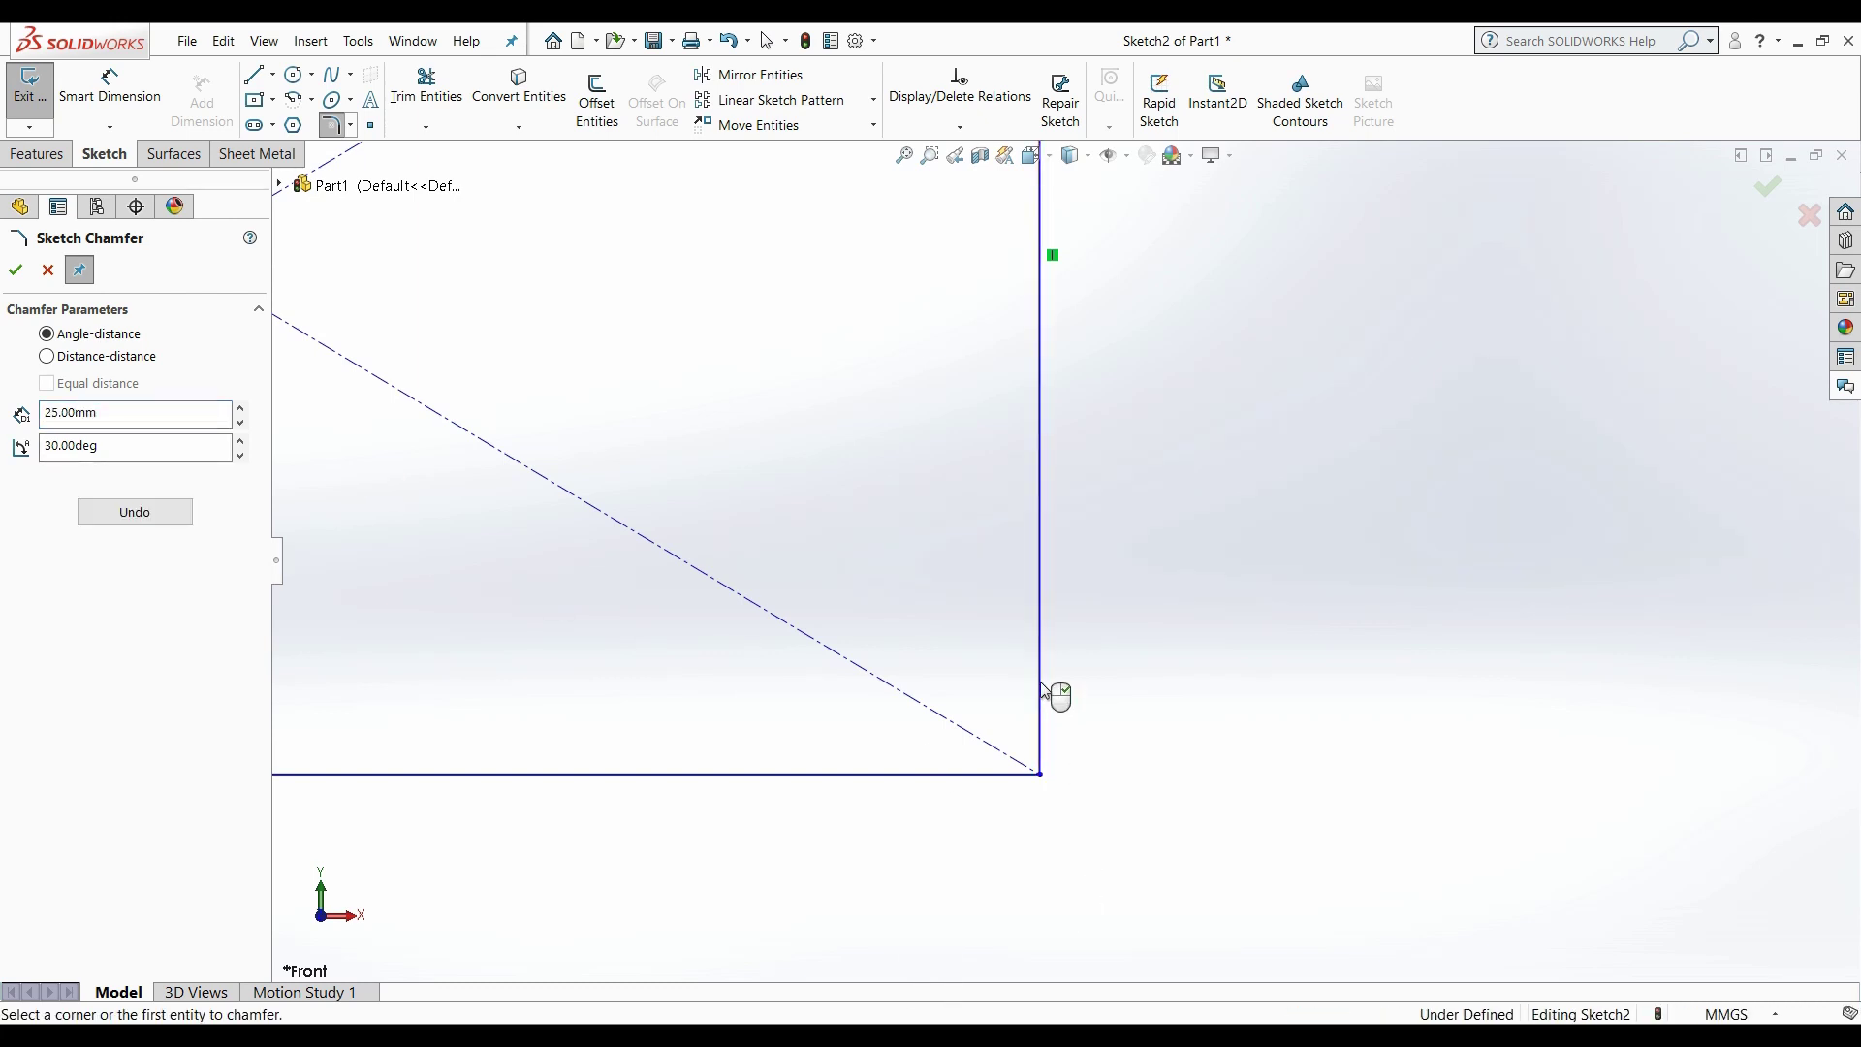
left_click(1041, 690)
left_click(861, 775)
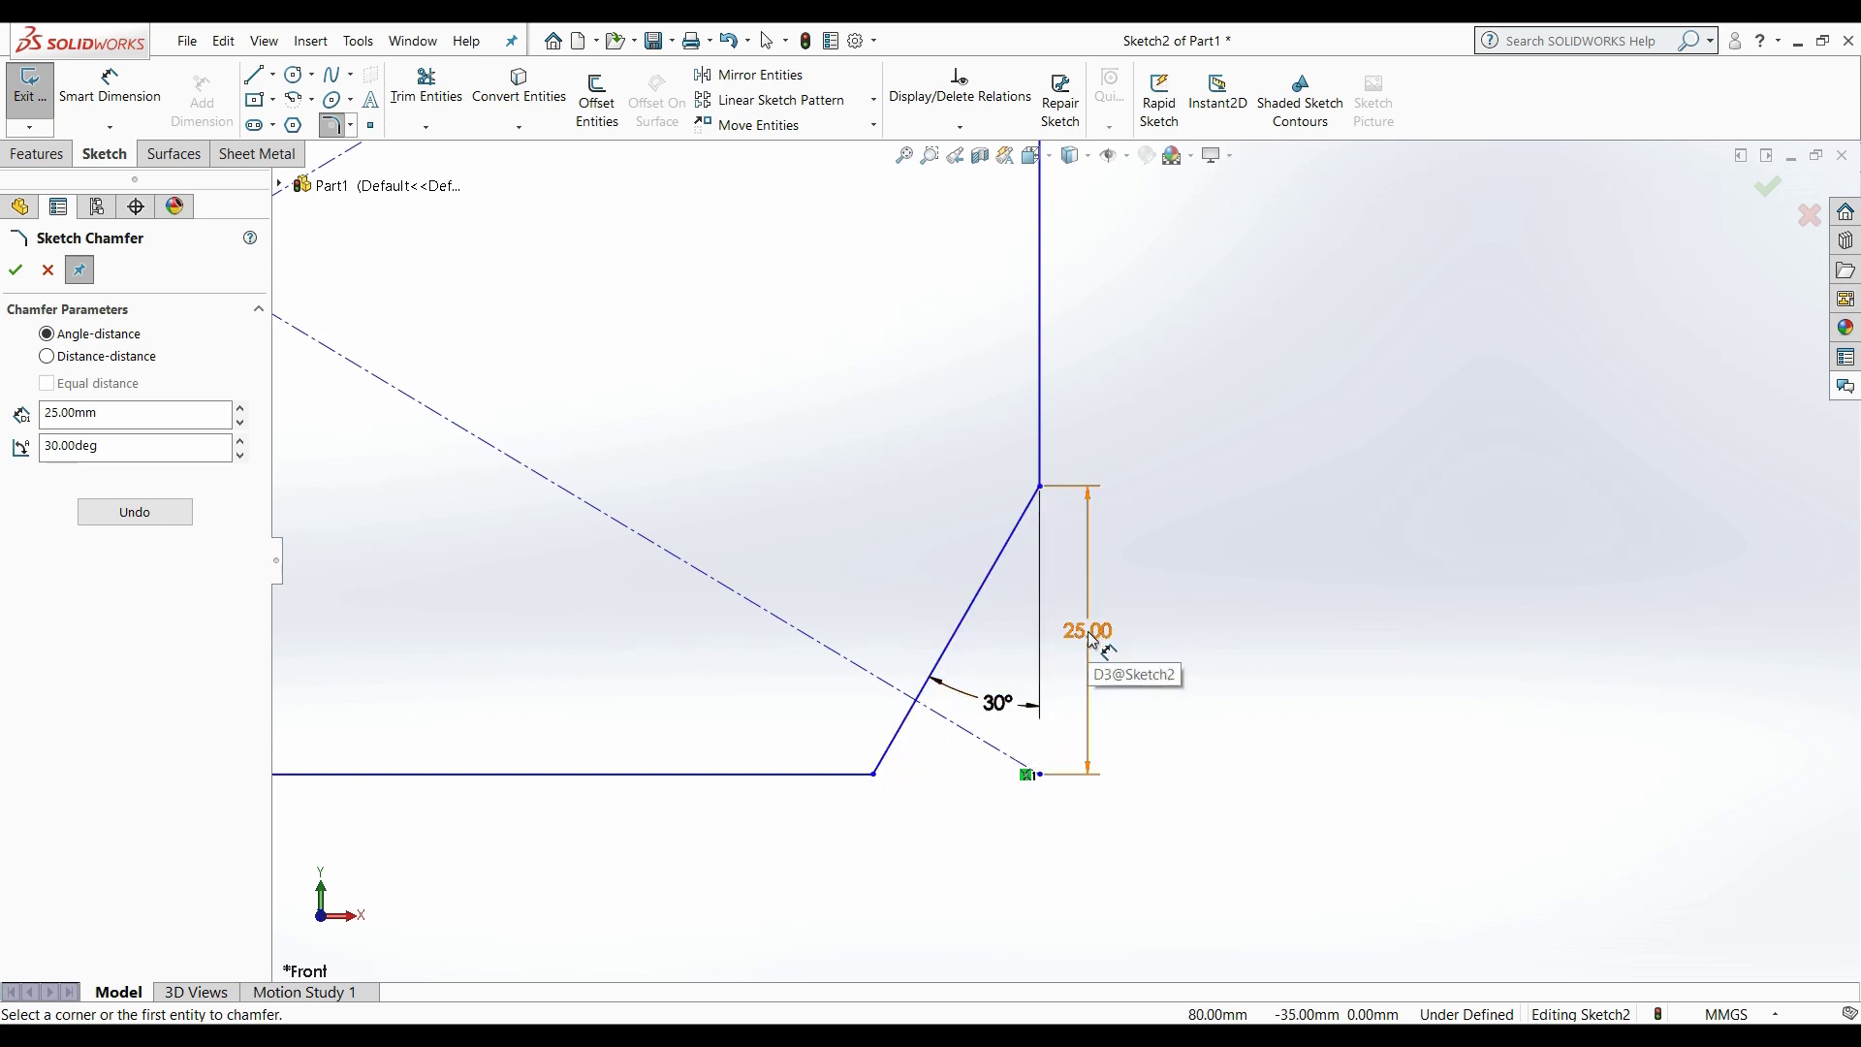
scroll(695, 593, "up", 9)
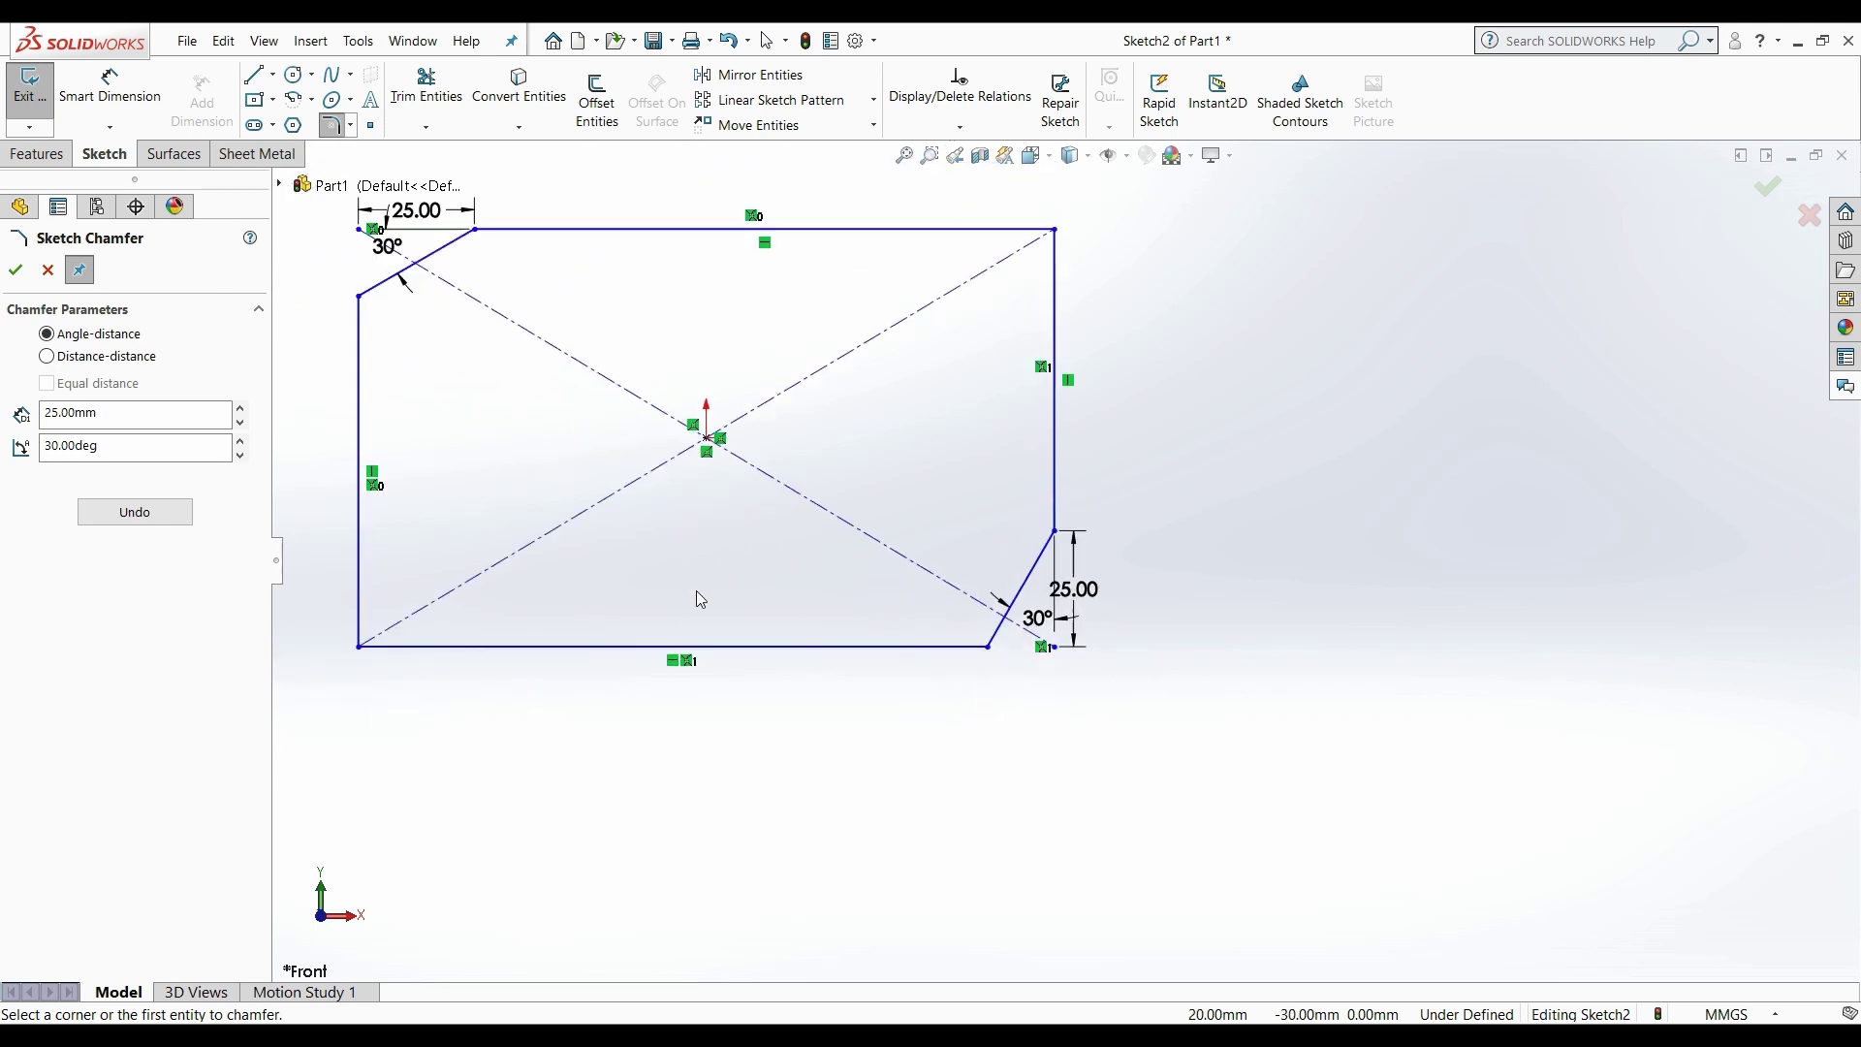
scroll(684, 578, "up", 1)
scroll(835, 403, "down", 4)
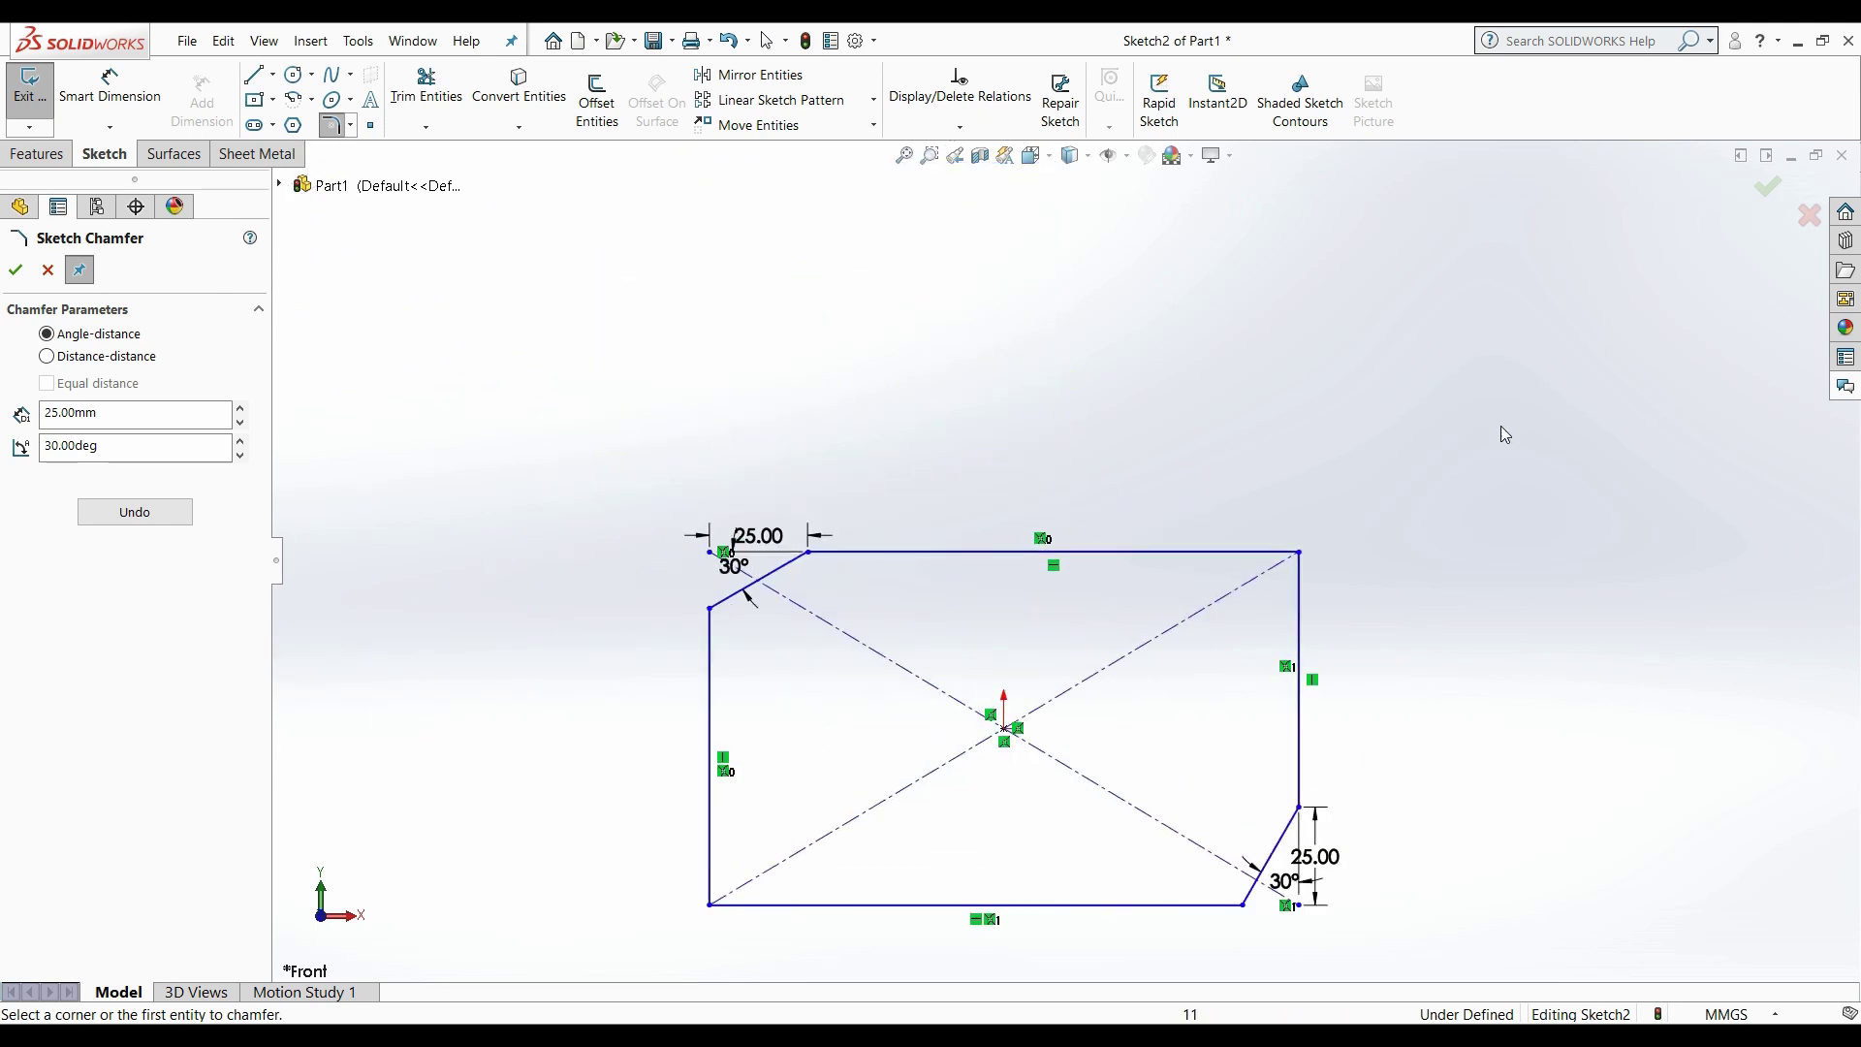